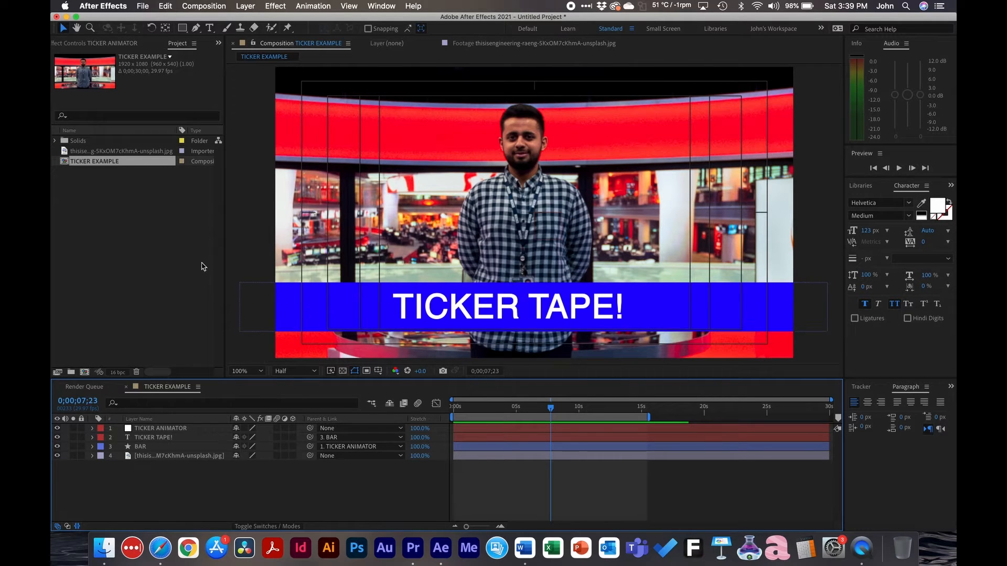
# Preview the TICKER EXAMPLE composition from its first frame to see the ticker animation play
pyautogui.click(533, 412)
pyautogui.moveTo(533, 412); pyautogui.dragTo(453, 410)
pyautogui.press('space')
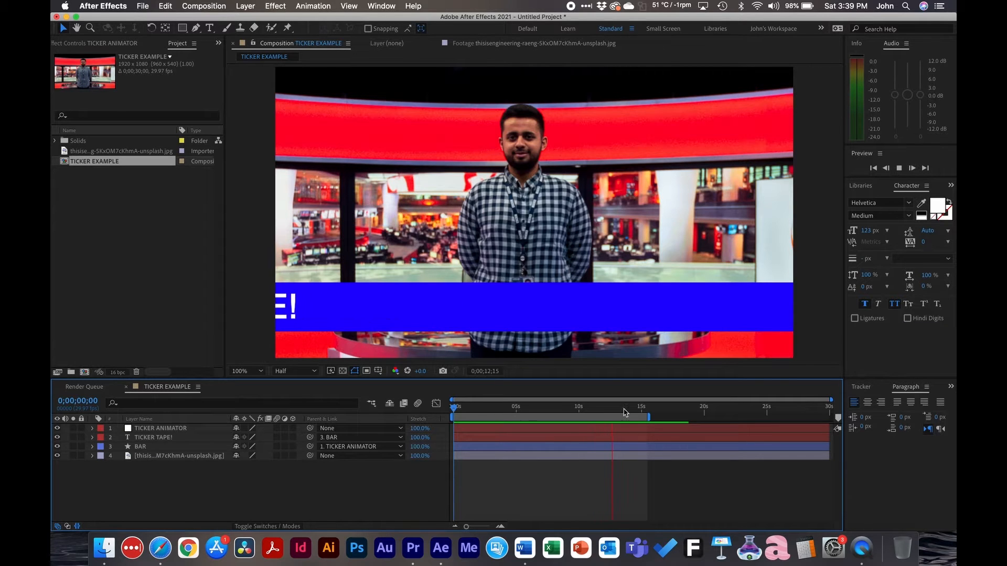
pyautogui.press('space')
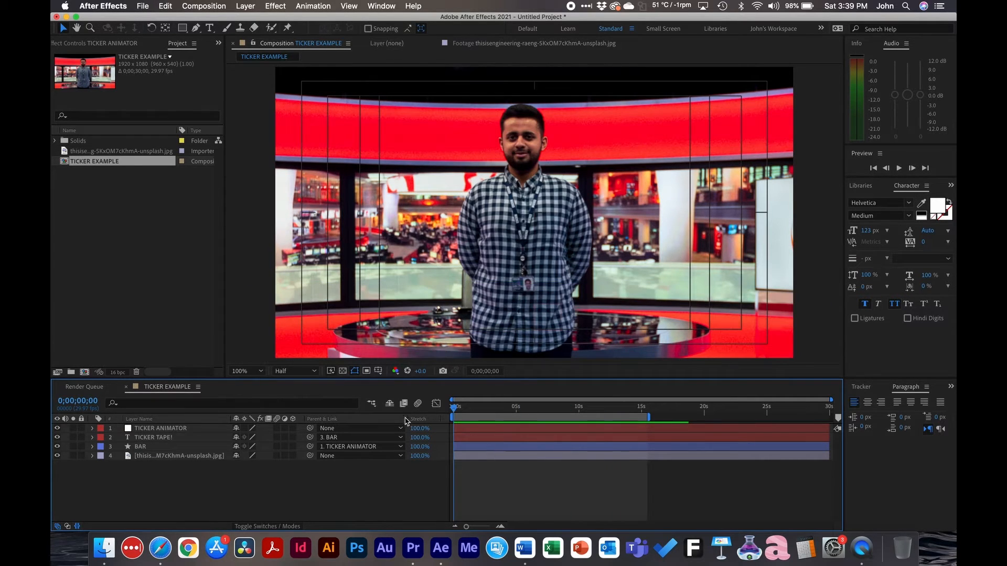
# Create a new composition named TICKER with the HDTV 1080 29.97 preset and a 30-second duration
pyautogui.click(147, 240)
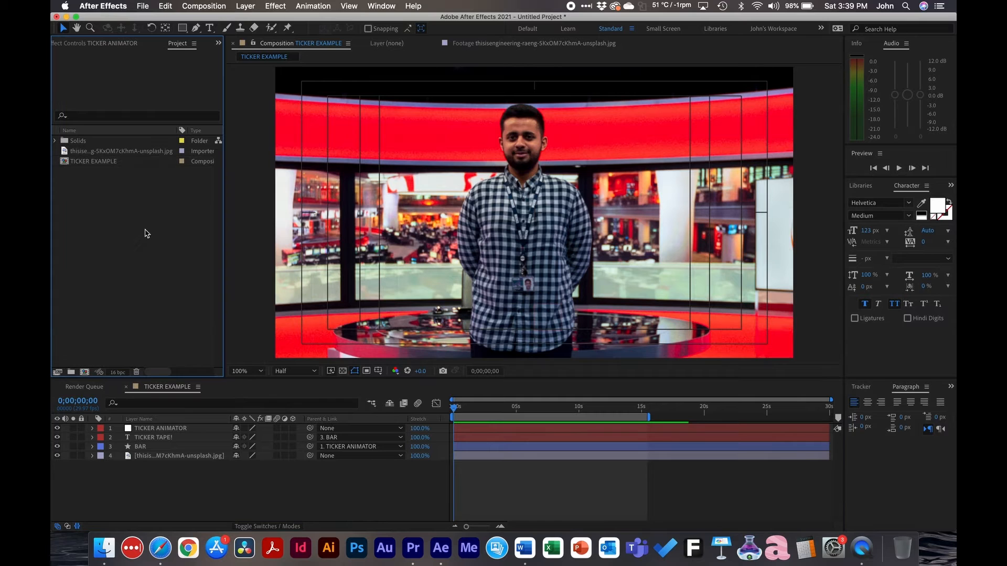
pyautogui.click(203, 6)
pyautogui.click(216, 20)
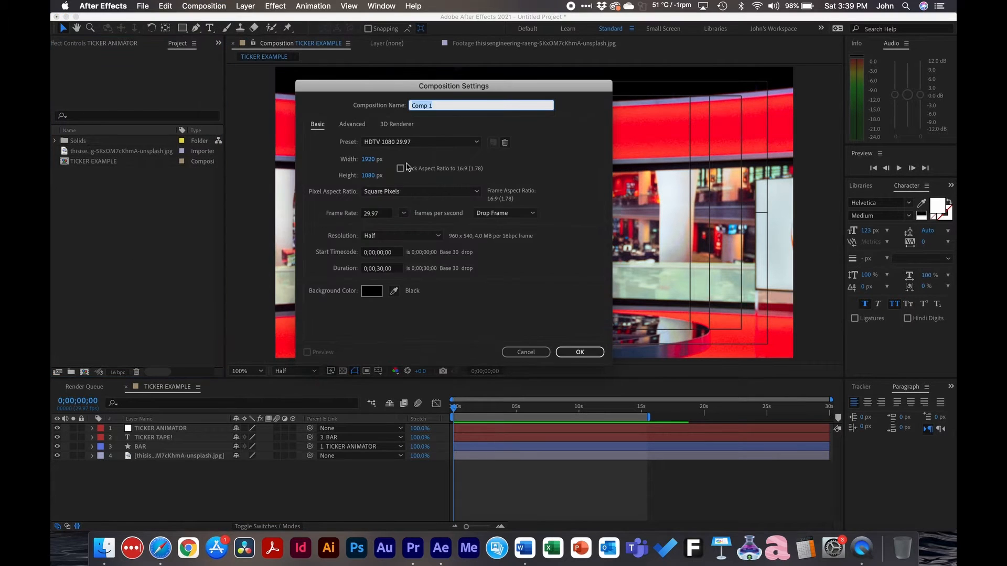
pyautogui.write('TICKER')
pyautogui.click(579, 352)
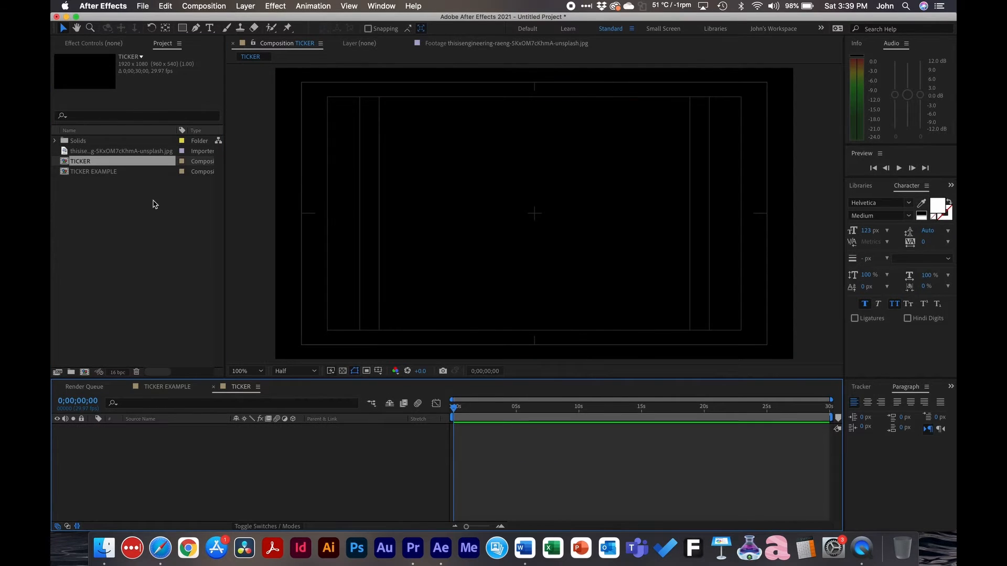
# Add the news studio photo to the TICKER composition as a layer and shift it down to frame the presenter
pyautogui.click(106, 152)
pyautogui.moveTo(103, 153); pyautogui.dragTo(165, 463)
pyautogui.moveTo(610, 214); pyautogui.dragTo(610, 291)
# Switch to Safari to look over the Unsplash news reporter photos, and return to After Effects
pyautogui.click(160, 546)
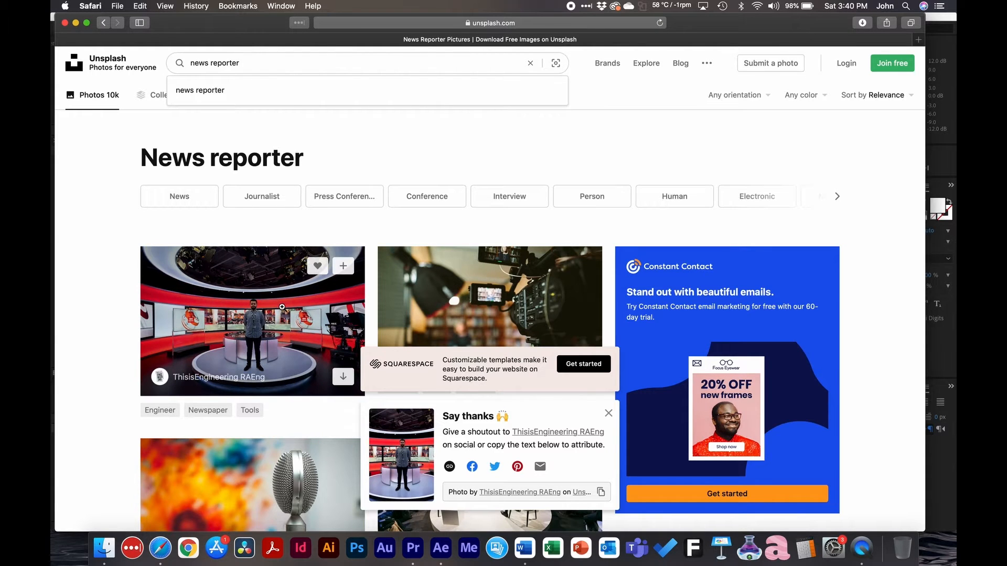
pyautogui.scroll(-5, 708, 357)
pyautogui.scroll(5, 708, 357)
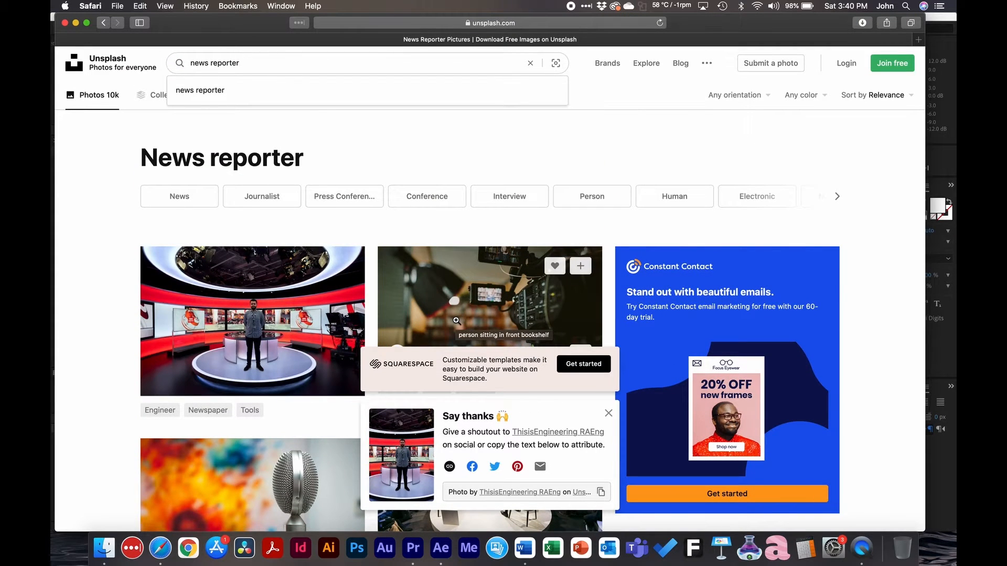
pyautogui.click(440, 548)
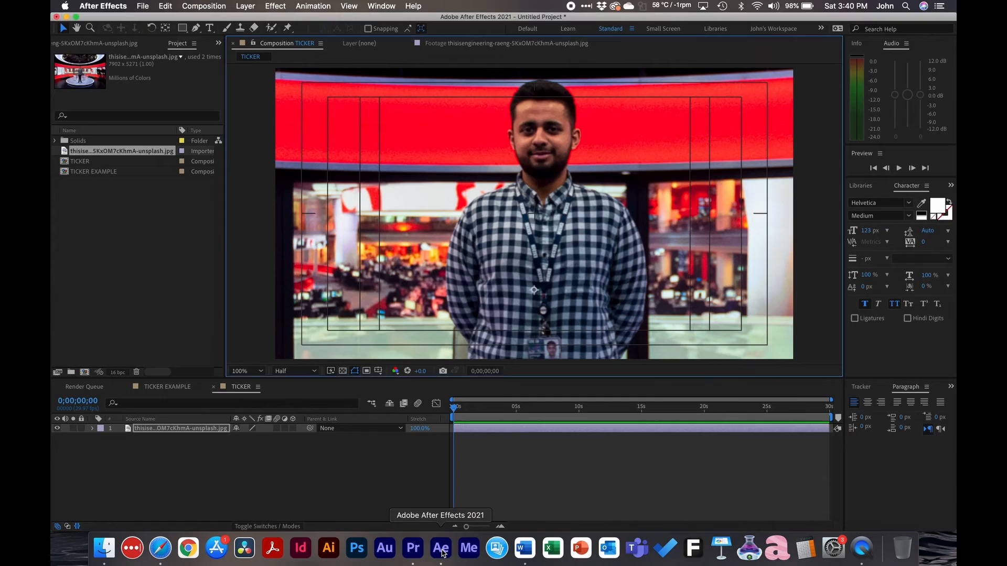
# Draw a blue rectangle across the lower part of the frame, extending past both side edges, as a new shape layer
pyautogui.click(358, 479)
pyautogui.click(182, 28)
pyautogui.press(',')
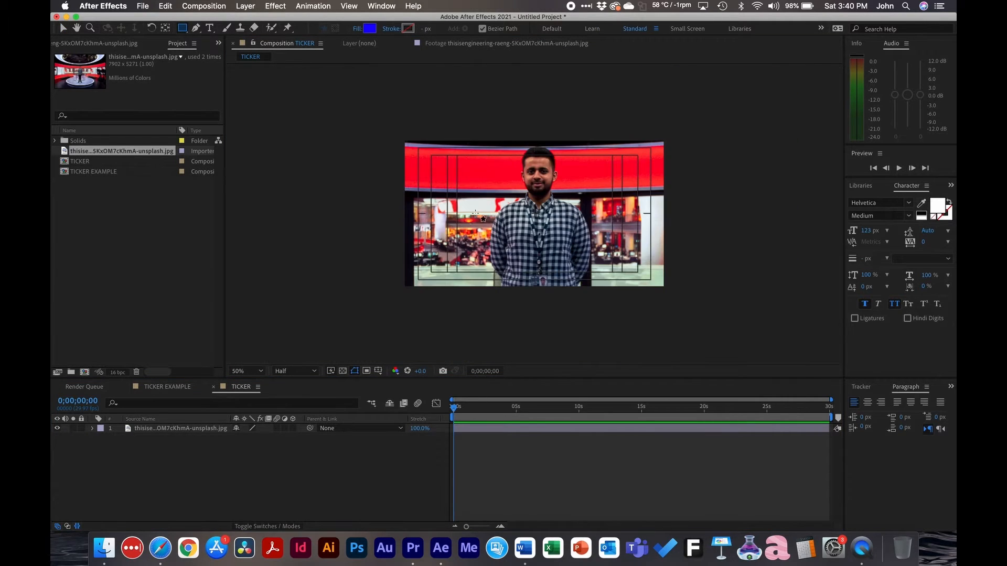
pyautogui.moveTo(382, 243); pyautogui.dragTo(687, 272)
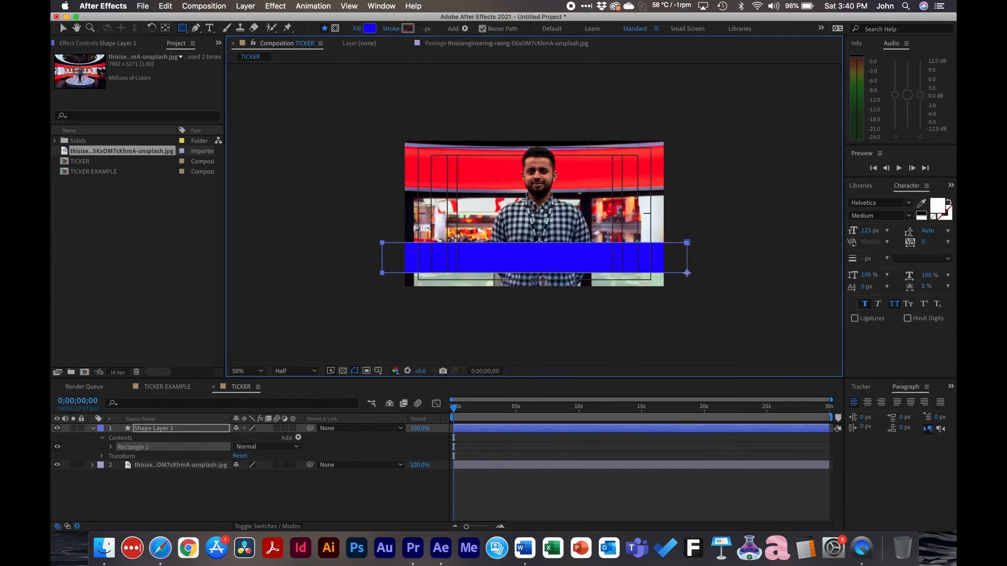
# Rename the rectangle's shape layer to BOX
pyautogui.click(197, 490)
pyautogui.click(168, 430)
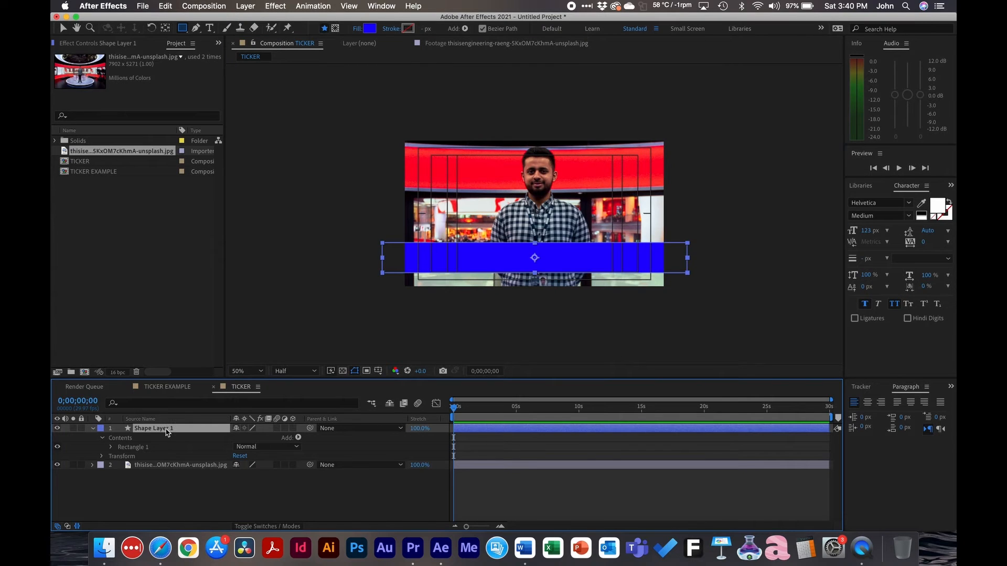
pyautogui.press('Return')
pyautogui.write('BOX')
pyautogui.press('Return')
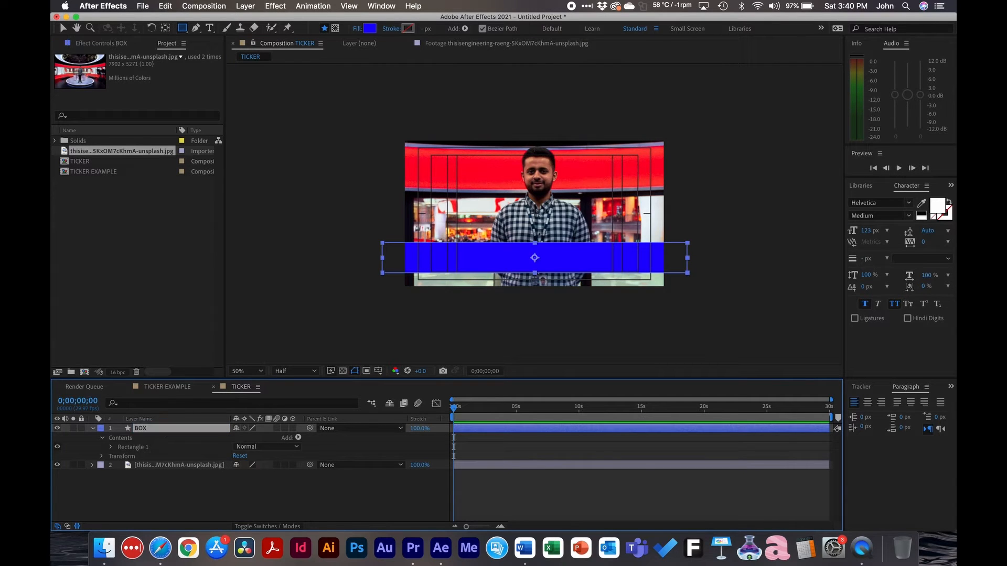
pyautogui.click(176, 489)
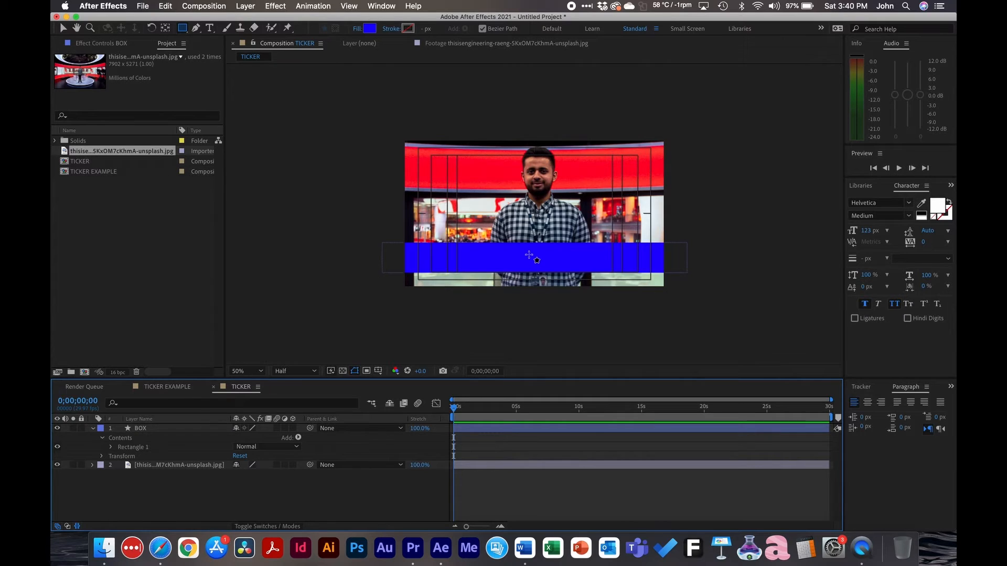
# Center the BOX layer horizontally in the composition using Align
pyautogui.press('v')
pyautogui.click(536, 259)
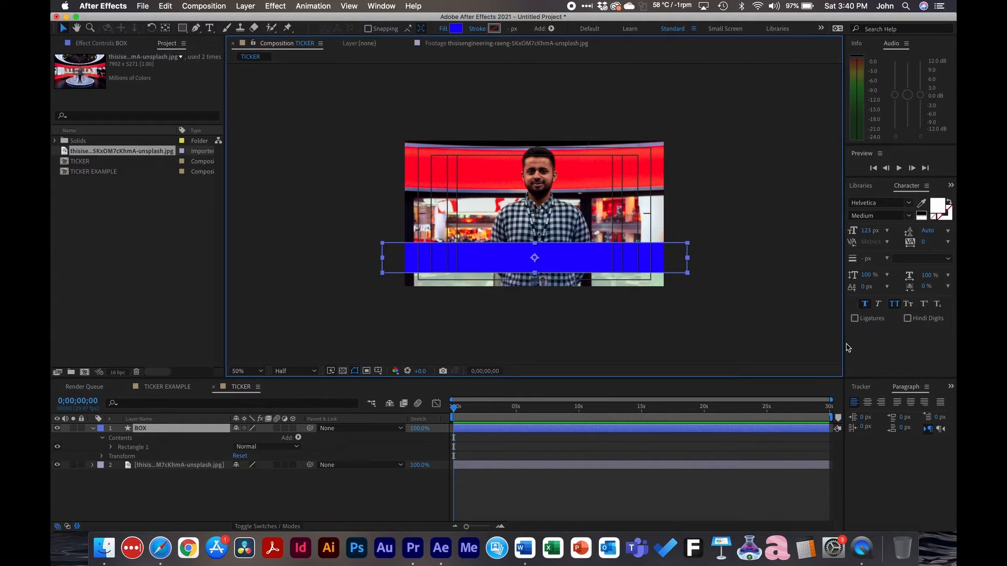
pyautogui.click(950, 388)
pyautogui.click(927, 400)
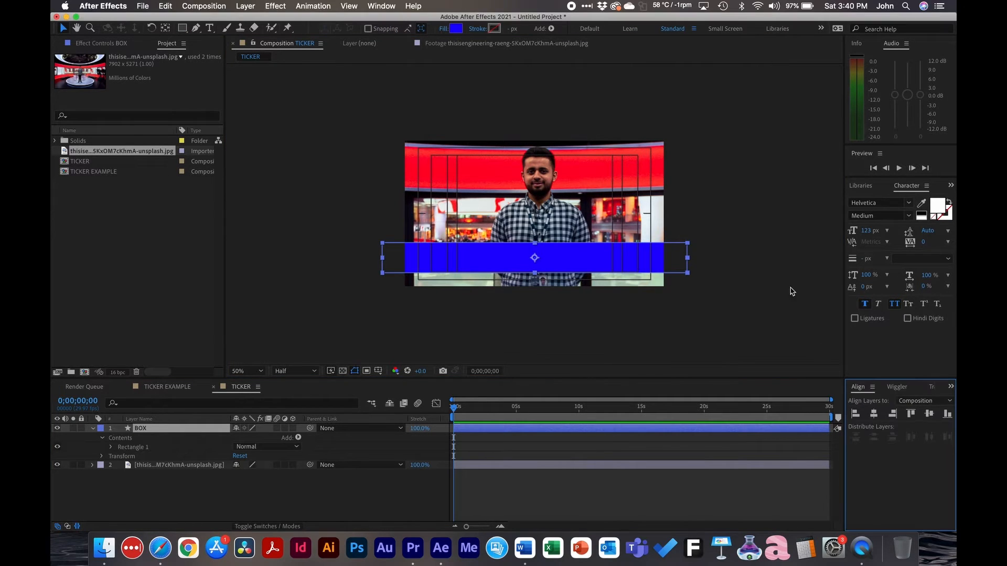
pyautogui.click(371, 7)
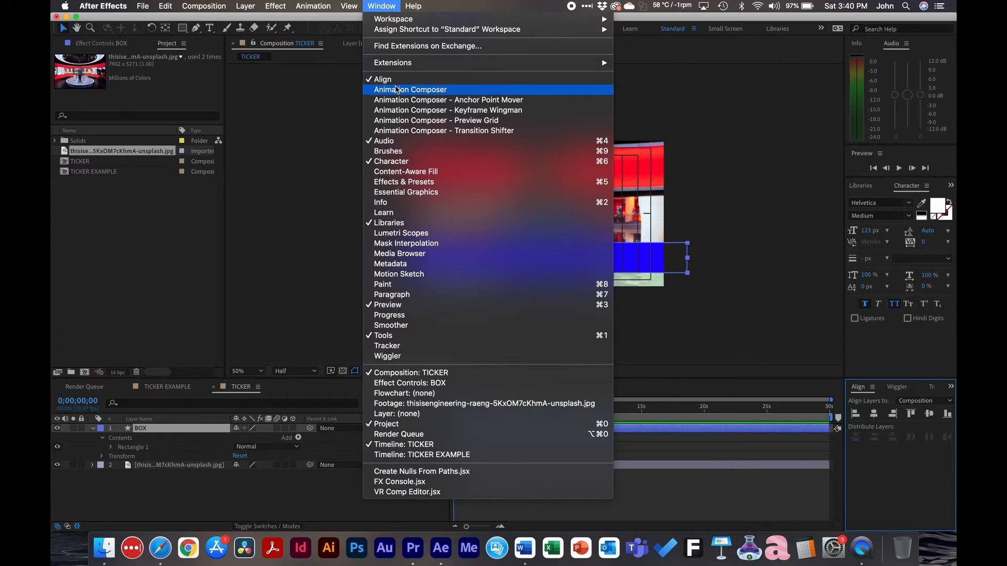
pyautogui.click(885, 450)
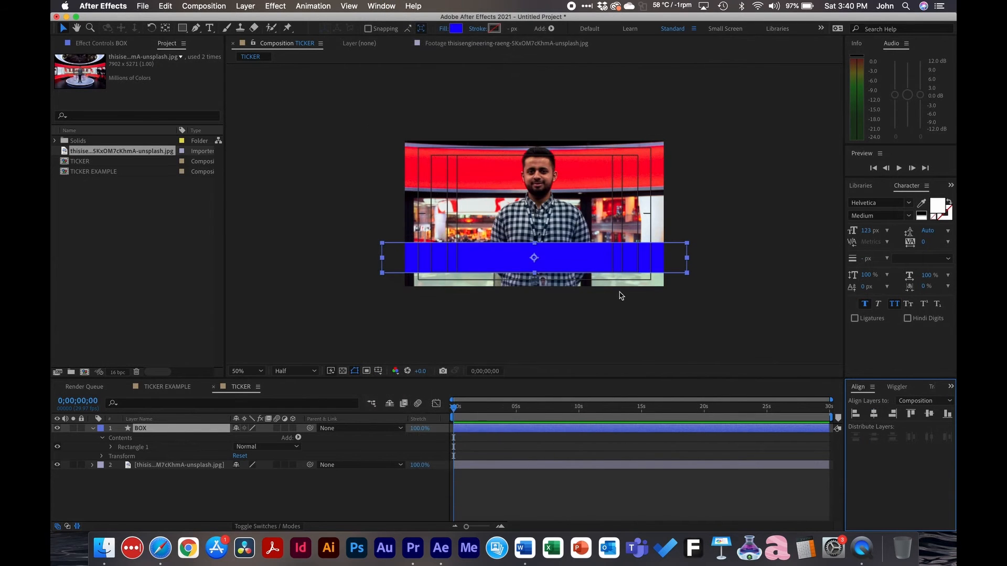
pyautogui.press('.')
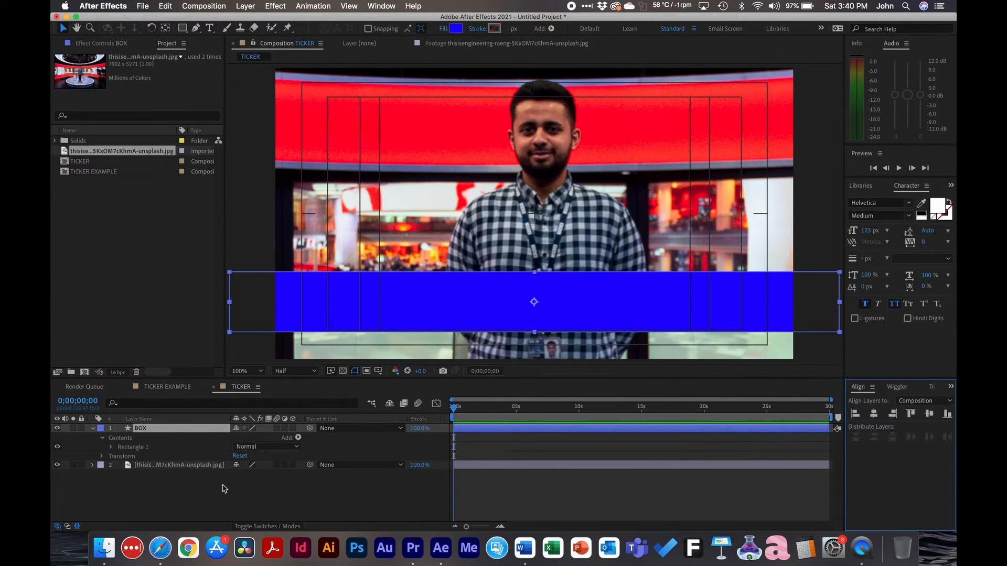
pyautogui.click(200, 498)
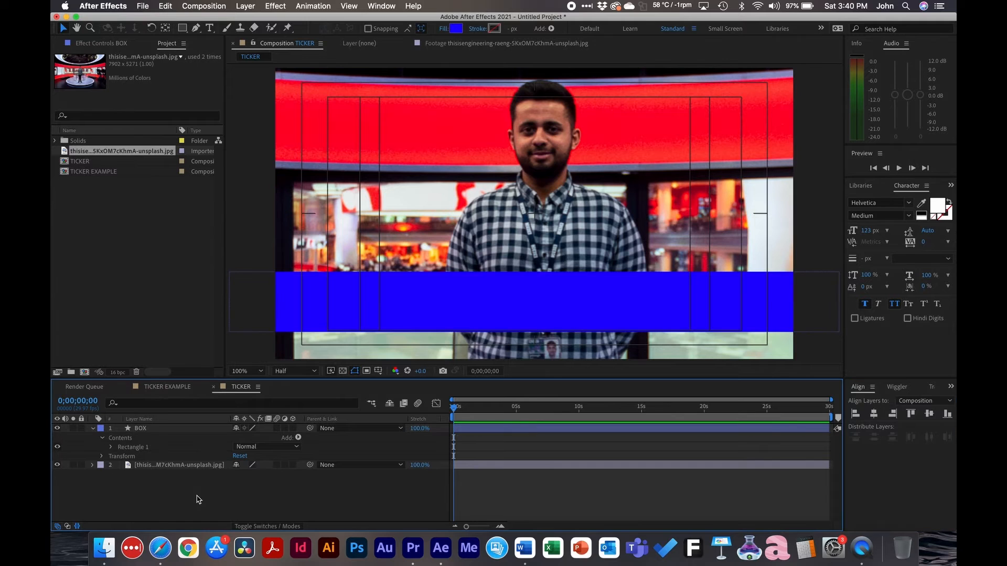
# Create a white text layer above the bar reading "HIT THE LIKE BUTTON!"
pyautogui.click(209, 28)
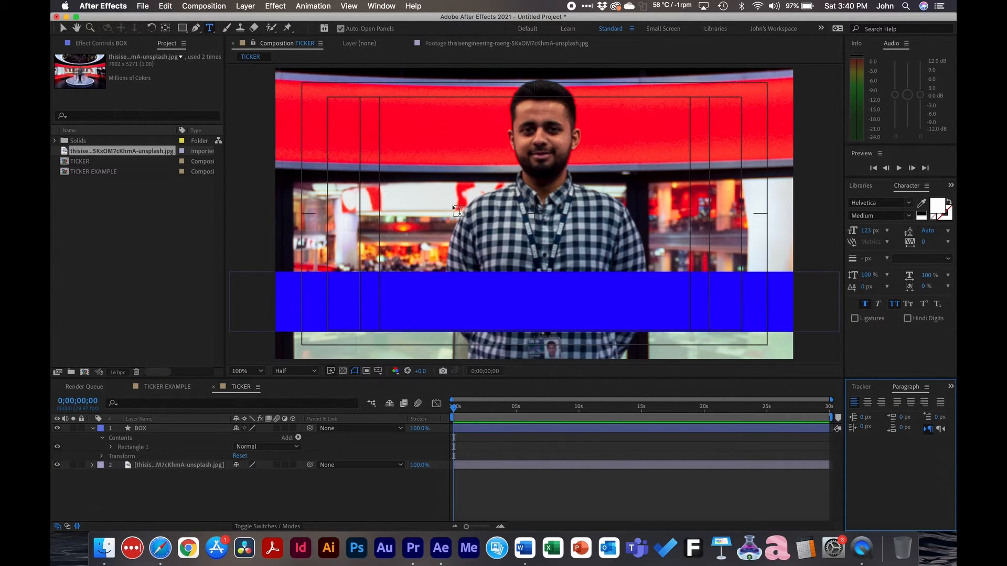
pyautogui.click(415, 221)
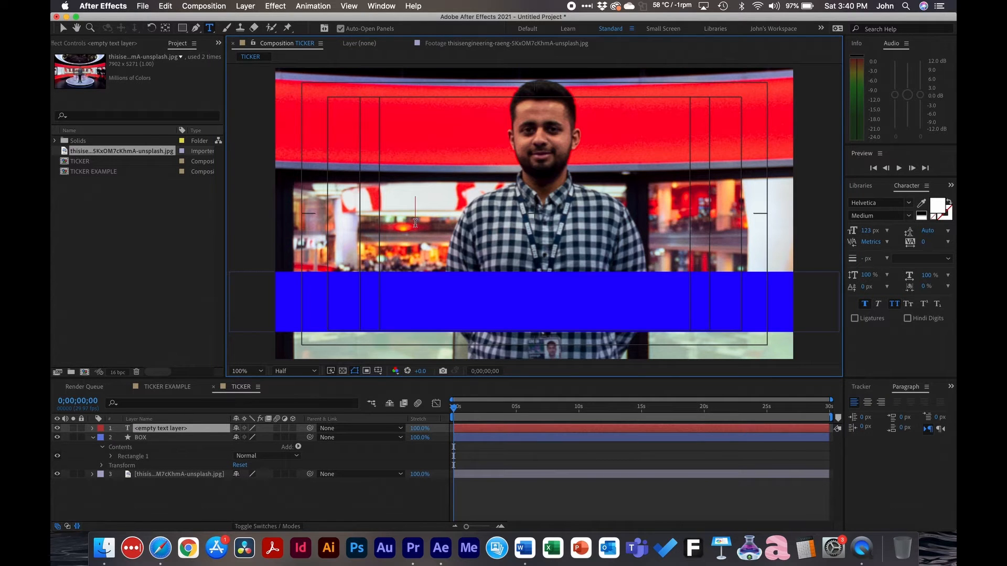
pyautogui.write('HIT THE L')
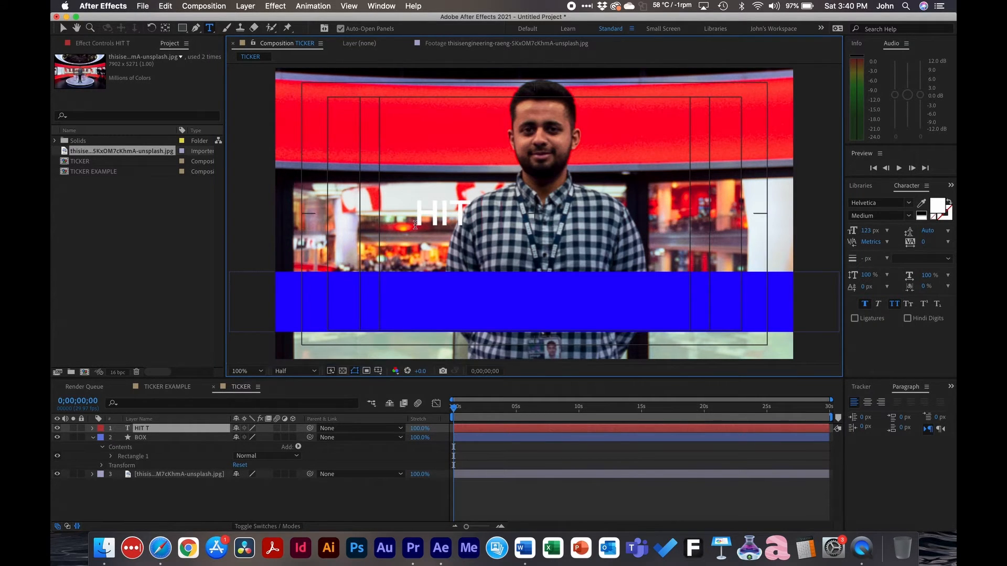
pyautogui.write('IKE BUTTON')
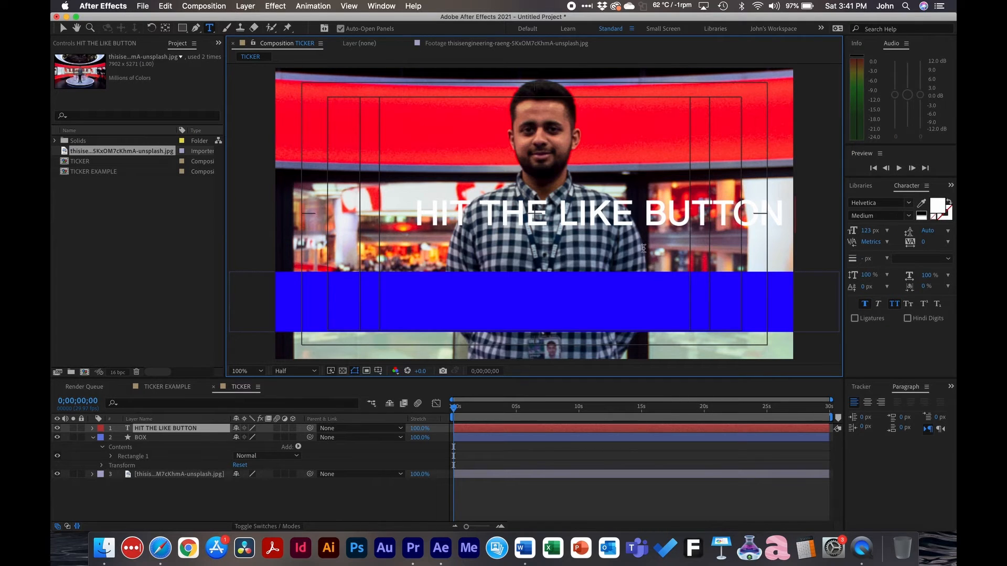
pyautogui.press('BackSpace')
pyautogui.write('!')
pyautogui.click(149, 506)
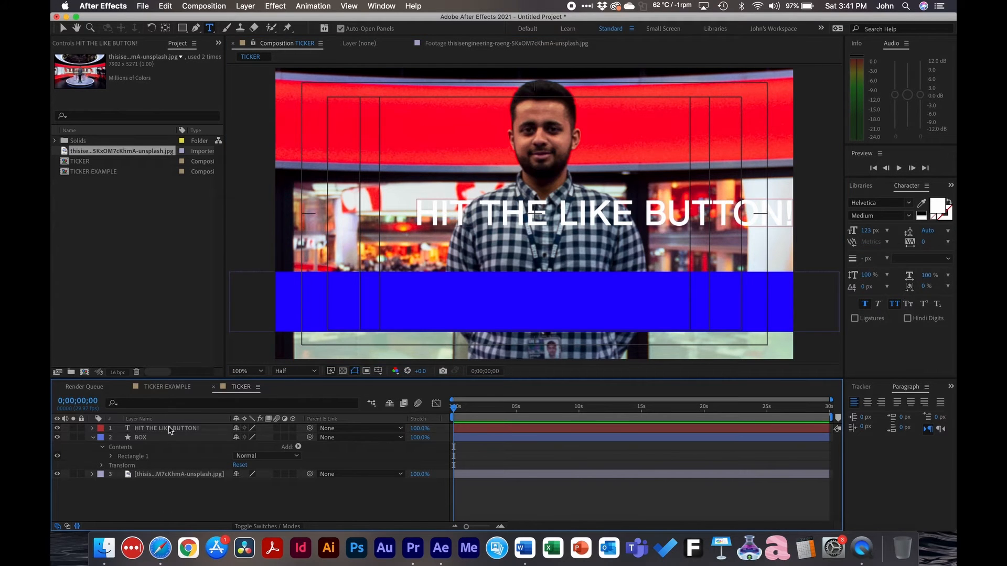
# Move the "HIT THE LIKE BUTTON!" text level with the blue bar and just outside the frame's right edge
pyautogui.click(489, 432)
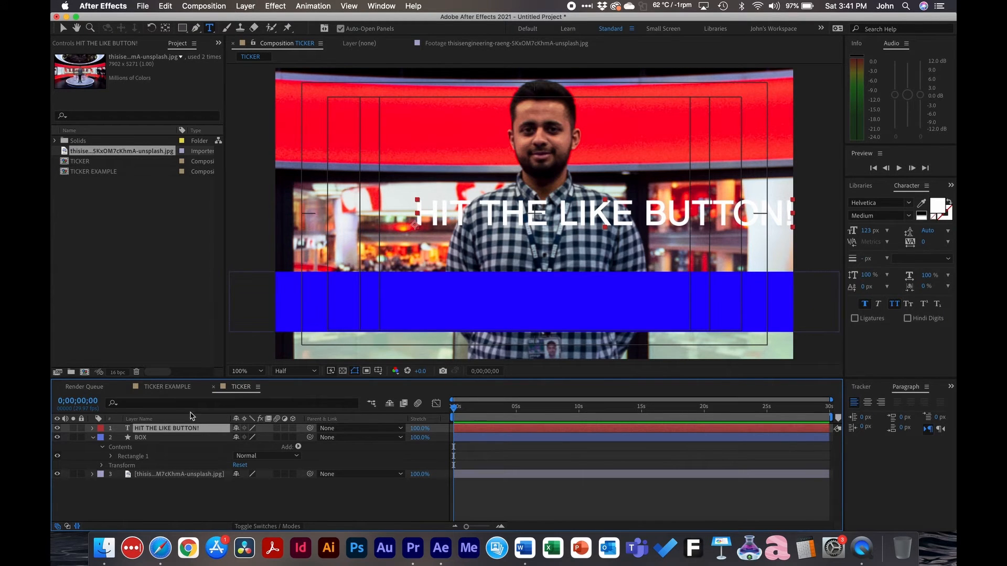
pyautogui.press('v')
pyautogui.moveTo(554, 209); pyautogui.dragTo(938, 297)
pyautogui.press(',')
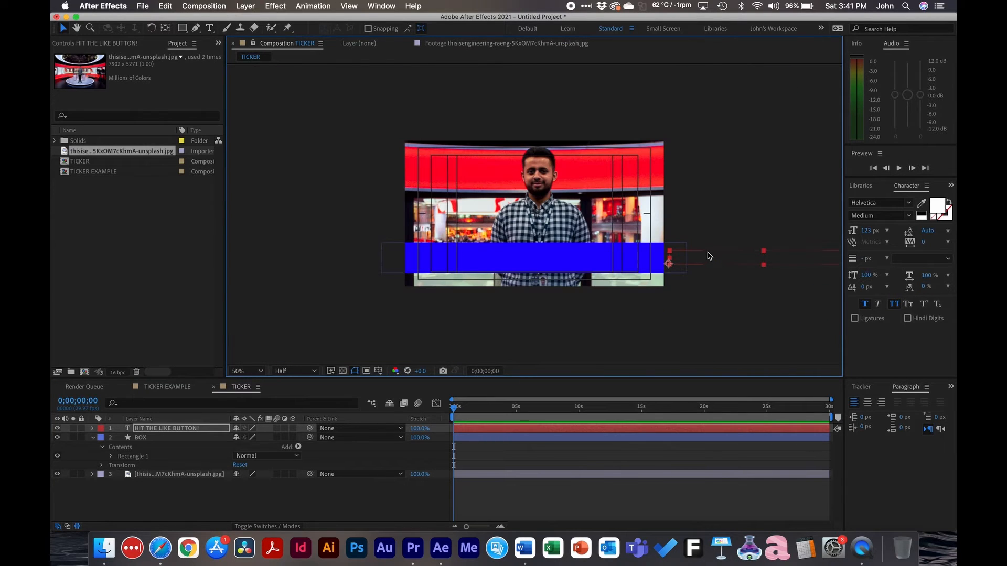
# Try replacing the off-screen ticker text with "SUBSCRIBE", and undo the replacement
pyautogui.doubleClick(750, 259)
pyautogui.press('super+c')
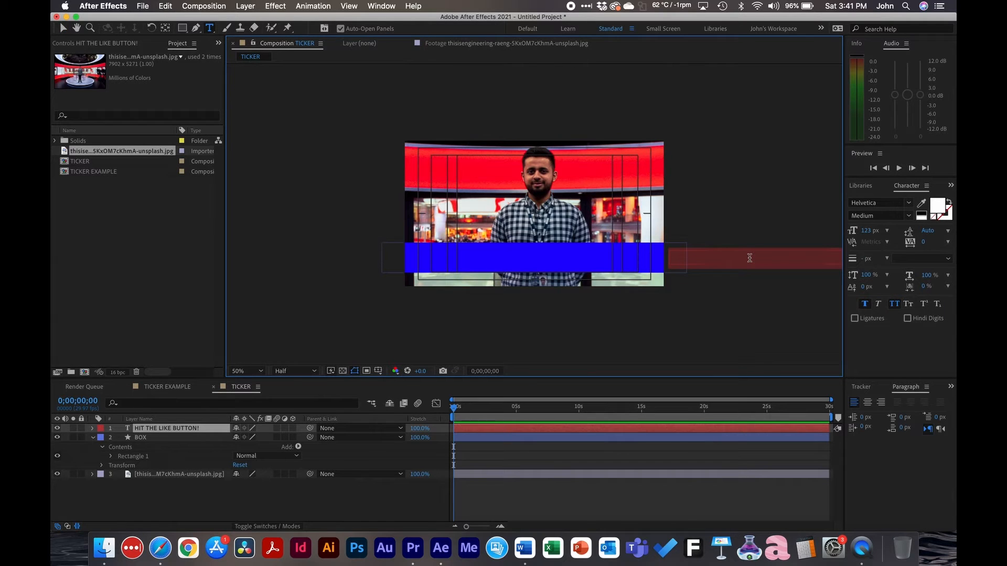
pyautogui.write('SUBSCRIBE')
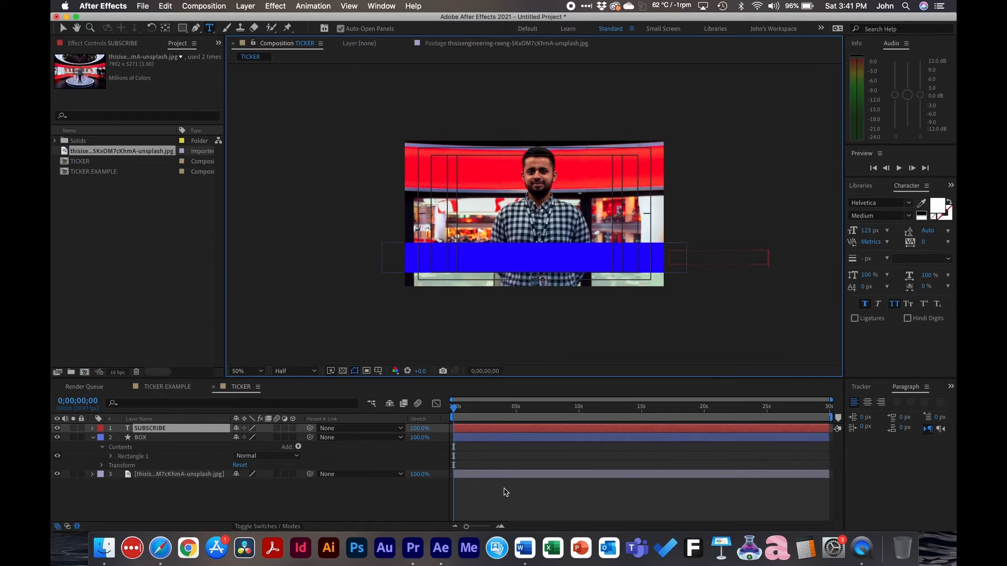
pyautogui.write('v')
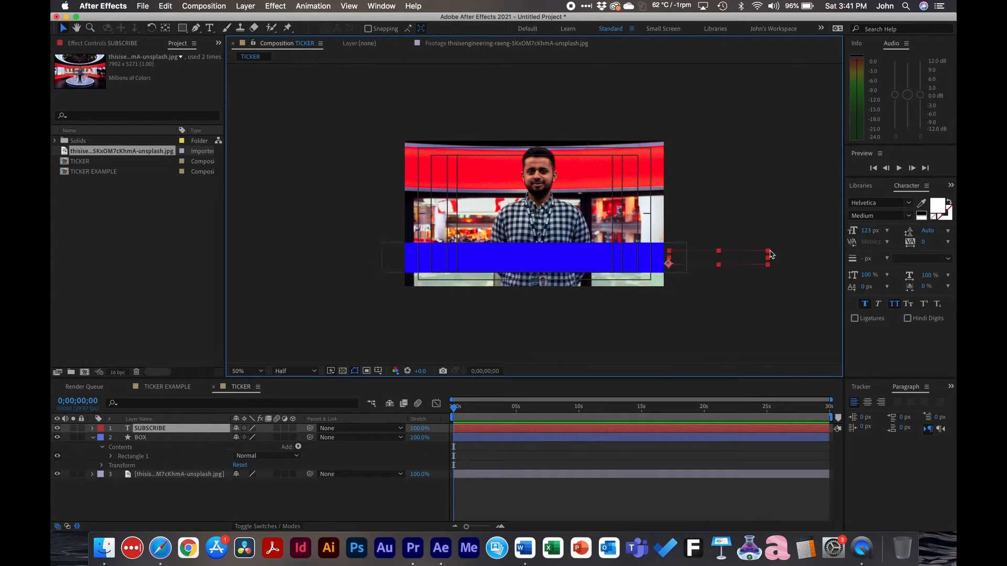
pyautogui.press(',')
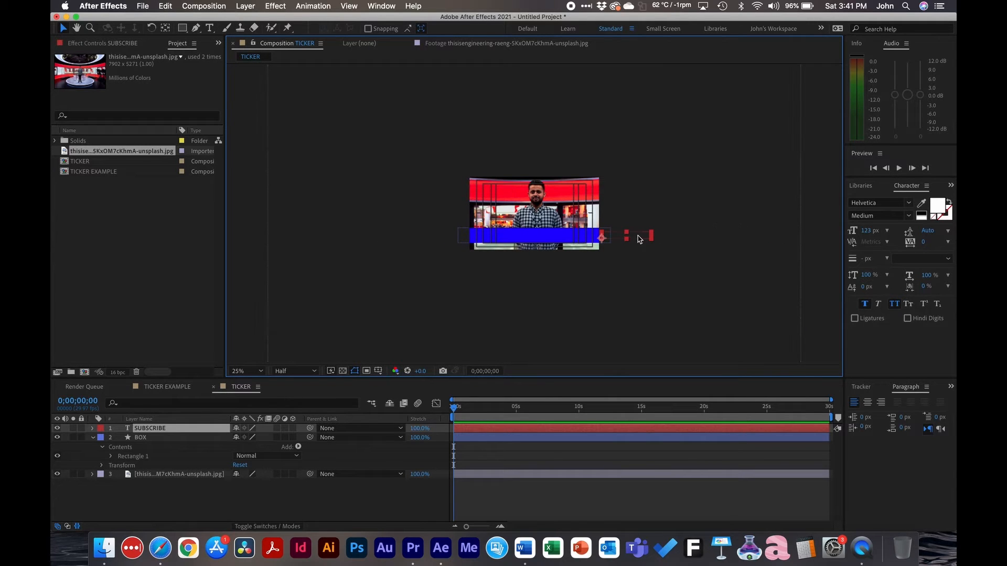
pyautogui.press('super+v')
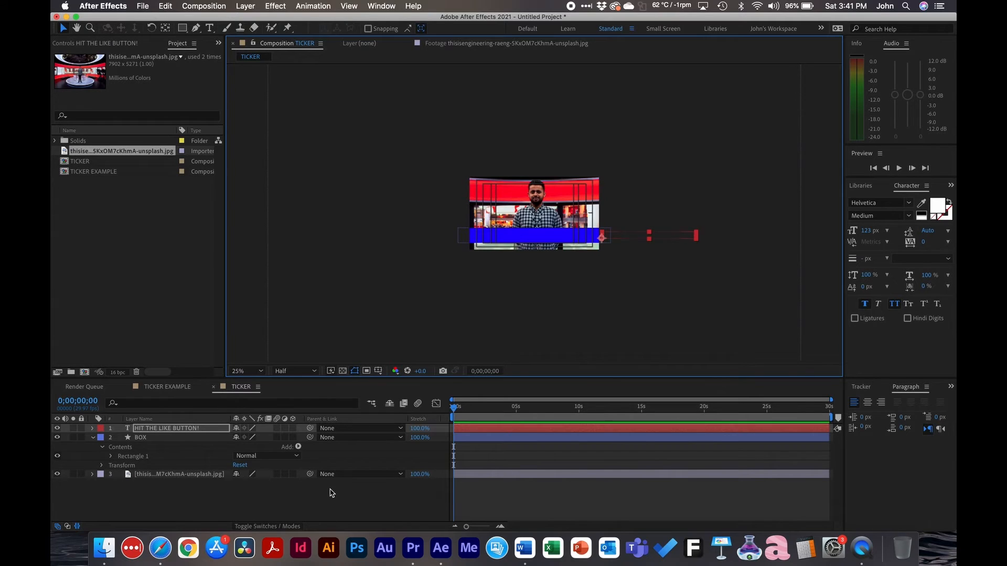
pyautogui.press('Return')
pyautogui.scroll(2, 592, 205)
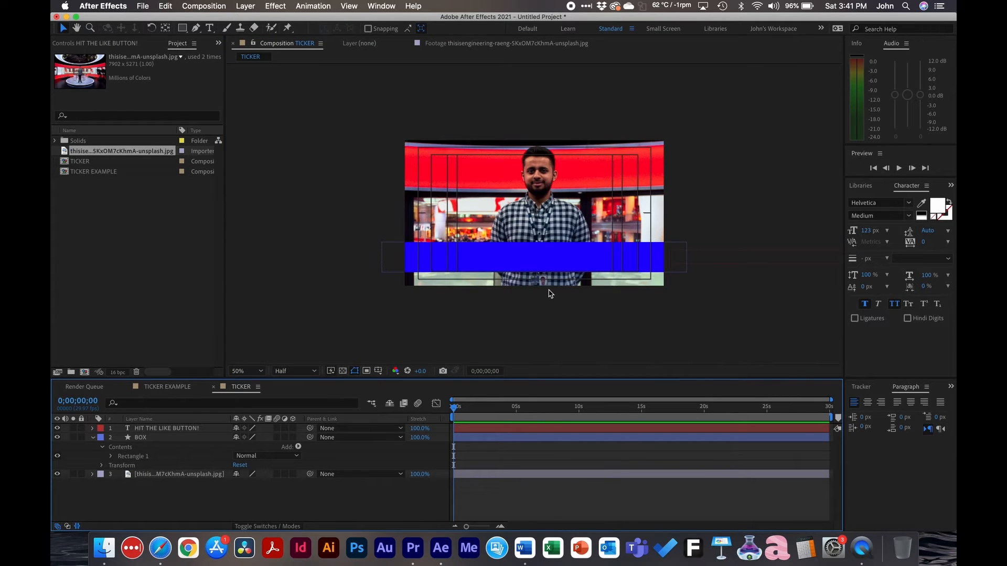
# Collapse the BOX layer's properties and separate the "HIT THE LIKE BUTTON!" text layer's Position into X and Y dimensions
pyautogui.click(708, 261)
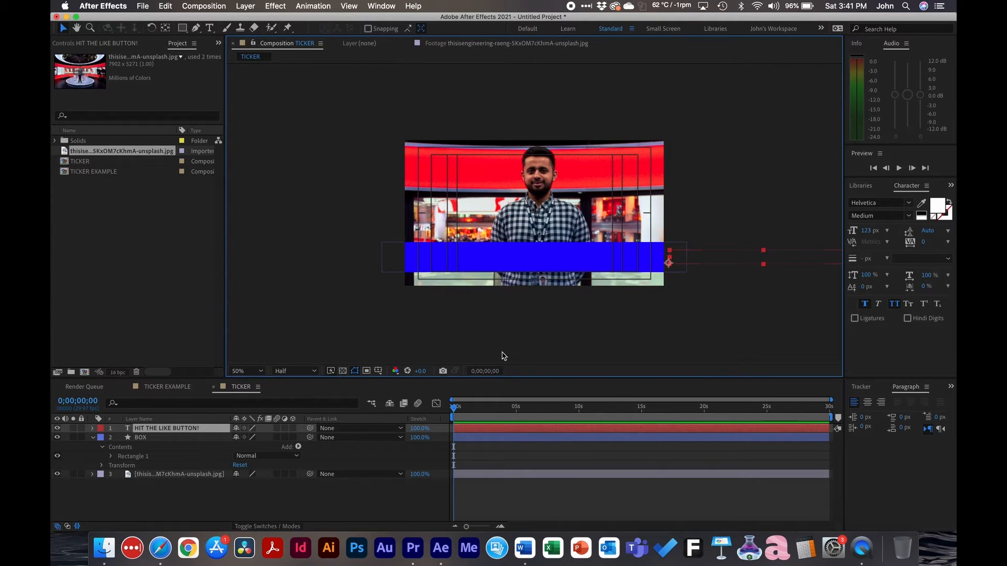
pyautogui.click(161, 440)
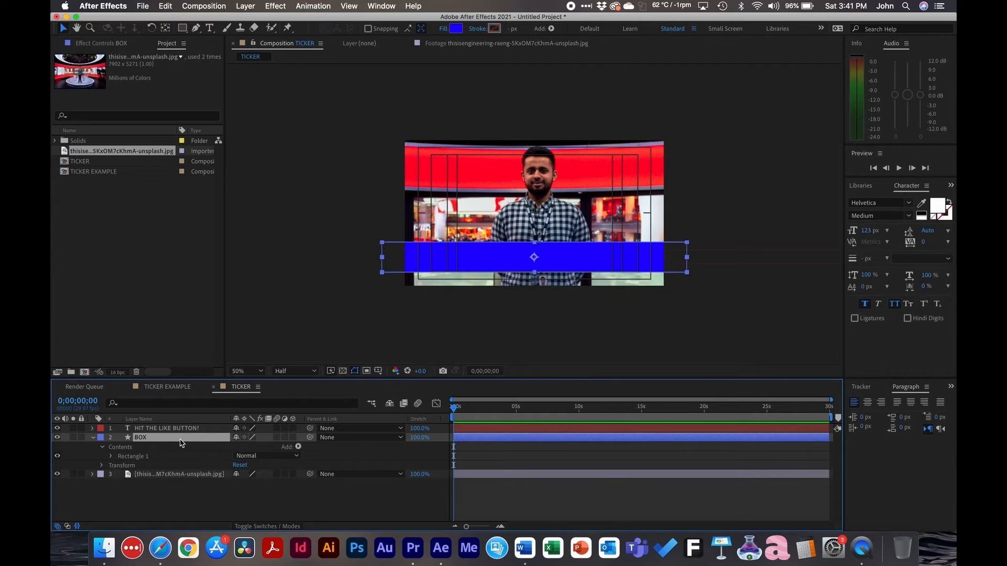
pyautogui.press('u')
pyautogui.click(168, 428)
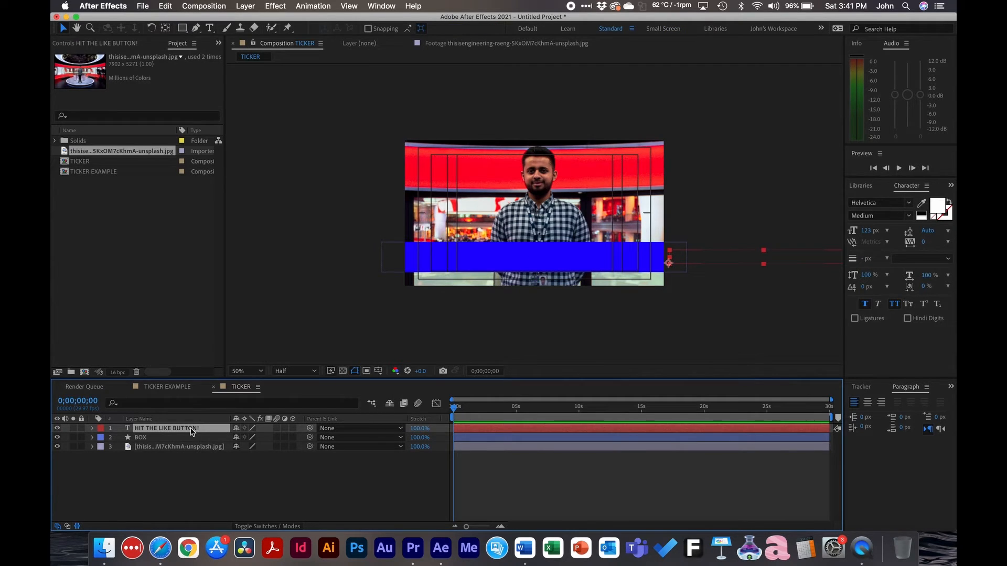
pyautogui.press('p')
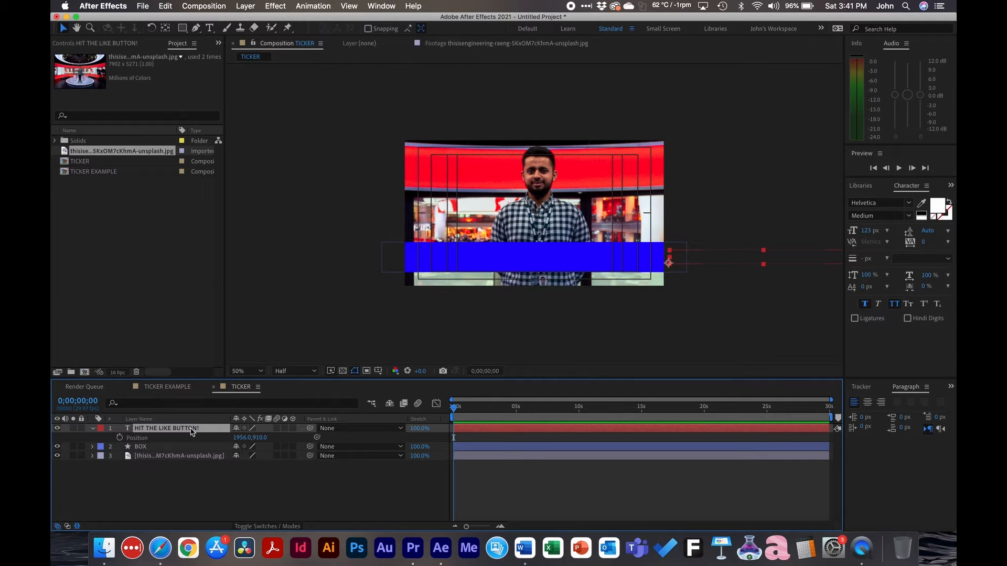
pyautogui.click(171, 442)
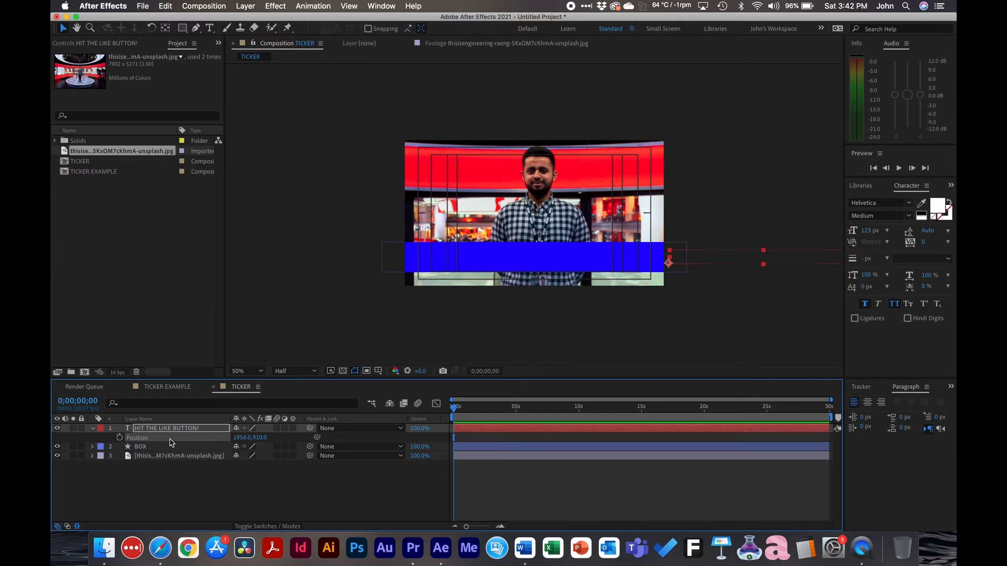
pyautogui.rightClick(171, 443)
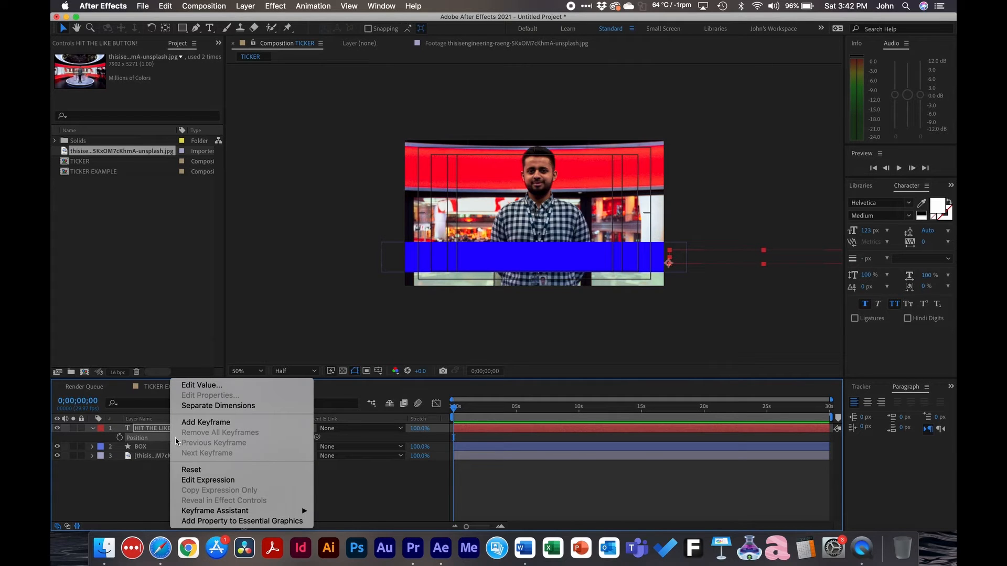
pyautogui.click(205, 409)
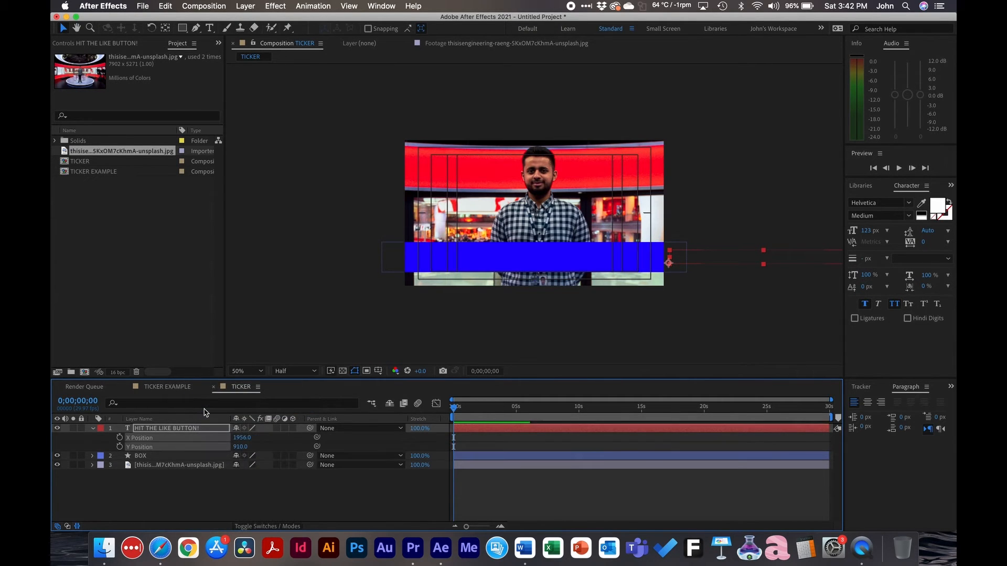
# Add the expression time*-200 to the text layer's X Position and preview the scrolling
pyautogui.click(138, 449)
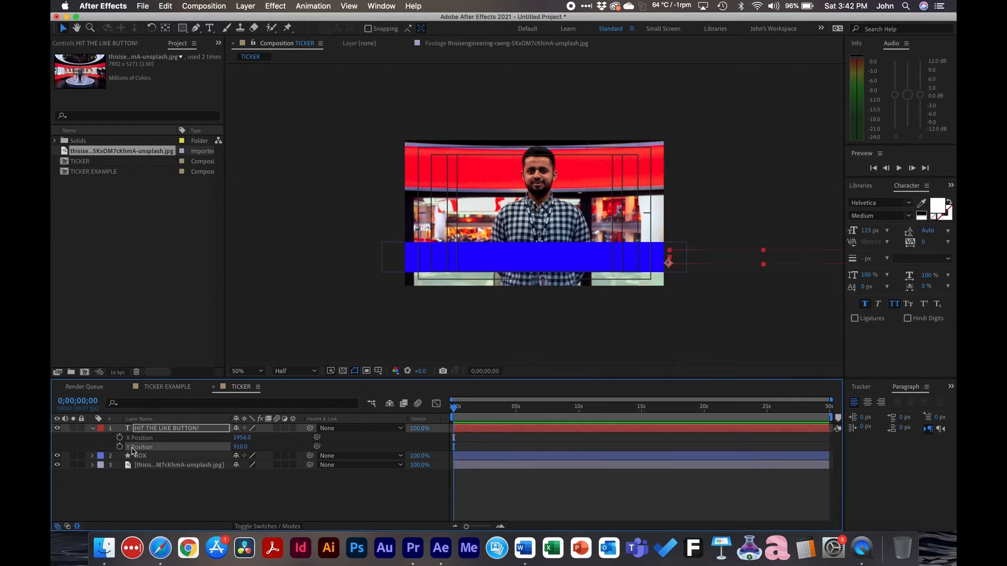
pyautogui.click(140, 439)
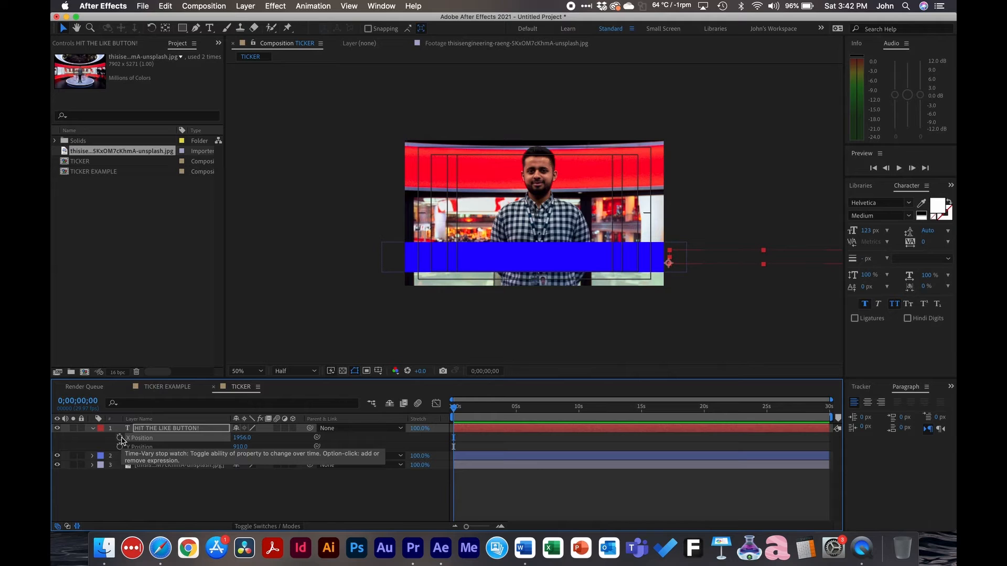
pyautogui.keyDown('alt'); pyautogui.click(120, 437); pyautogui.keyUp('alt')
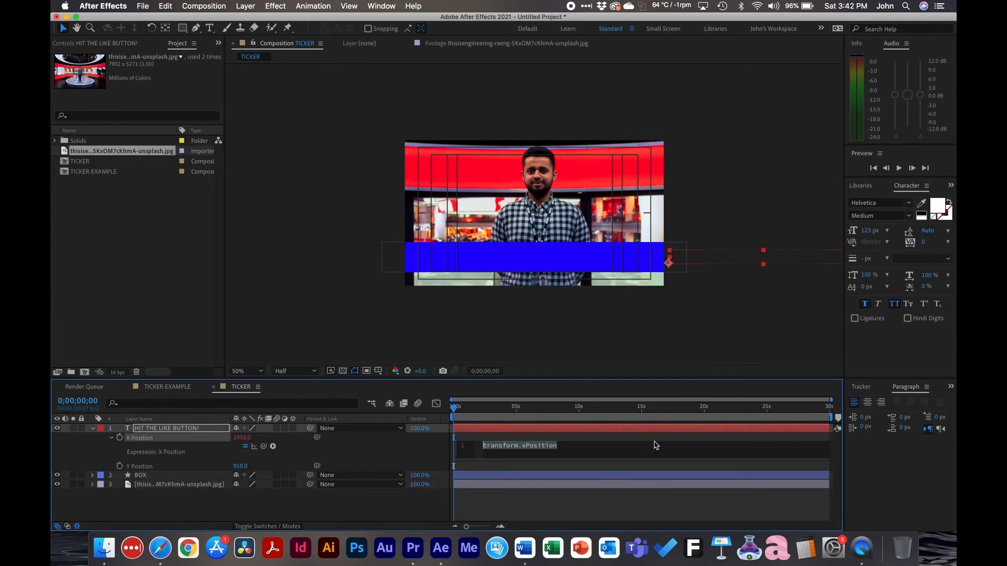
pyautogui.write('time')
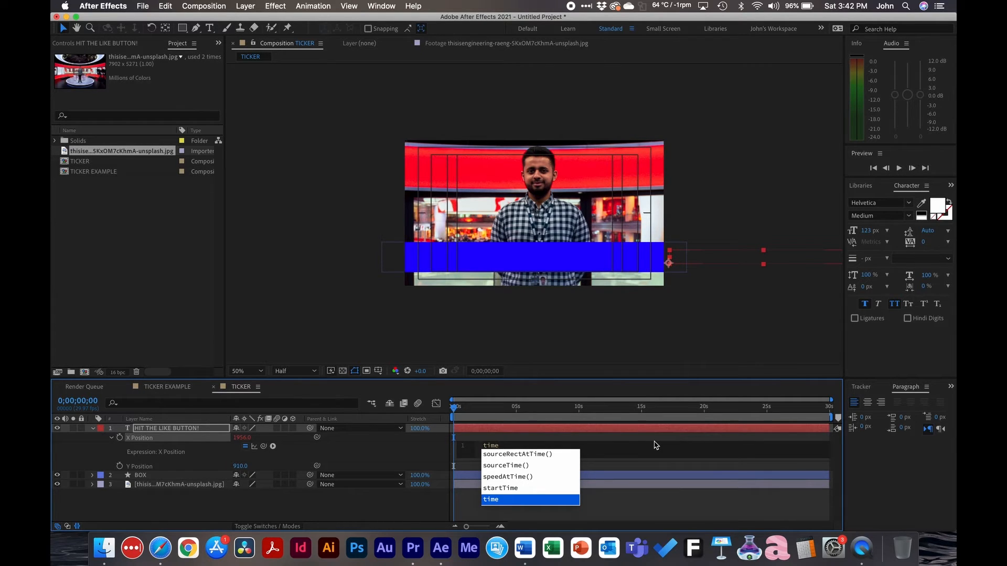
pyautogui.write('*')
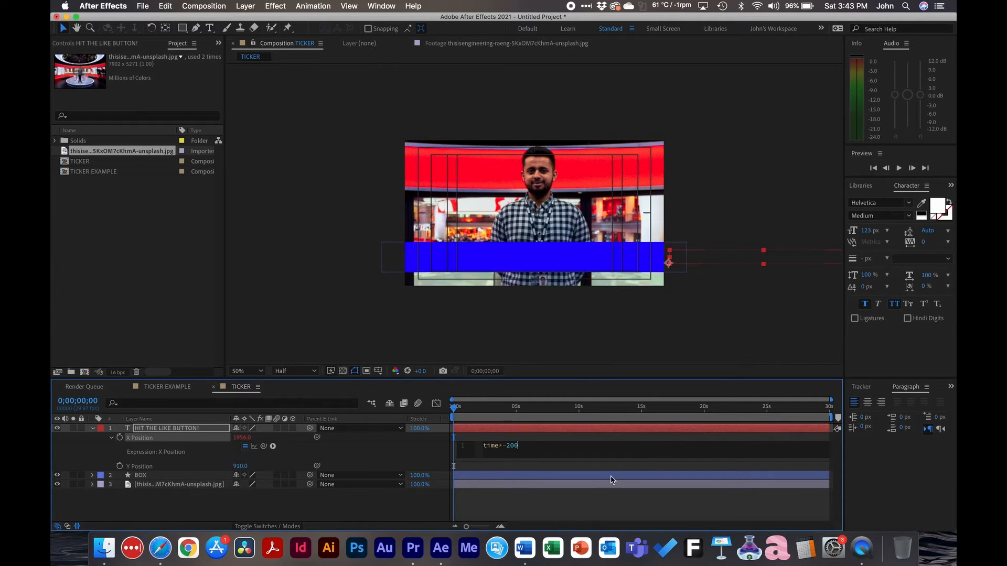
pyautogui.click(576, 514)
pyautogui.press('space')
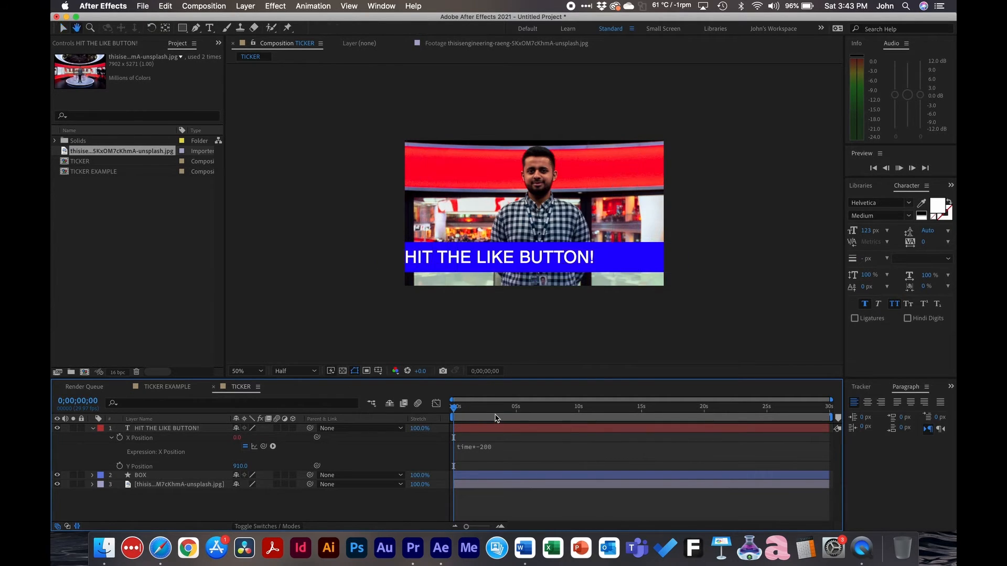
# Try a faster scroll by changing the X Position expression to time*-300, and preview it from the start
pyautogui.click(486, 447)
pyautogui.click(527, 446)
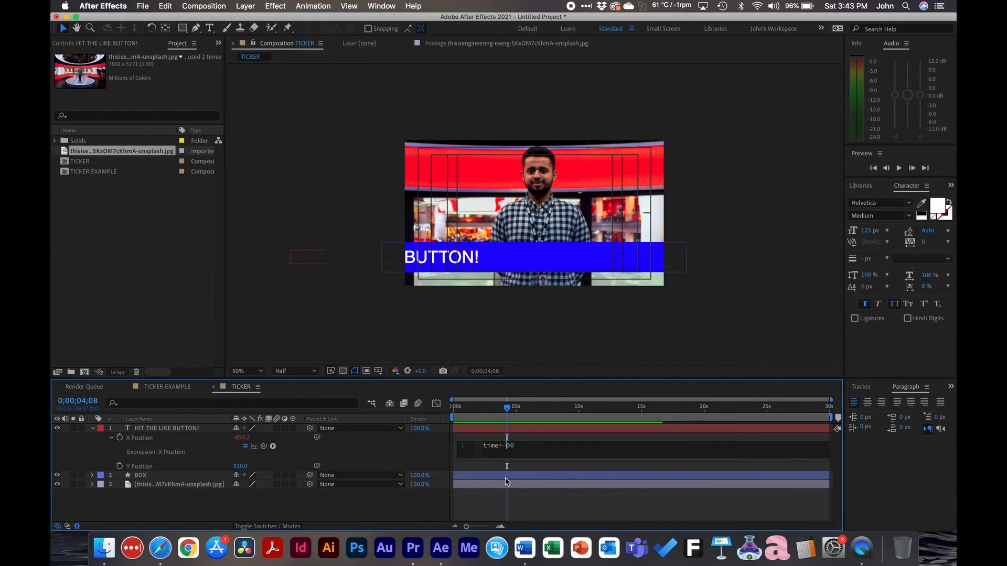
pyautogui.click(547, 500)
pyautogui.moveTo(480, 408); pyautogui.dragTo(416, 410)
pyautogui.press('space')
# Try a slower scroll by changing the X Position expression to time*-100, and preview it
pyautogui.click(498, 445)
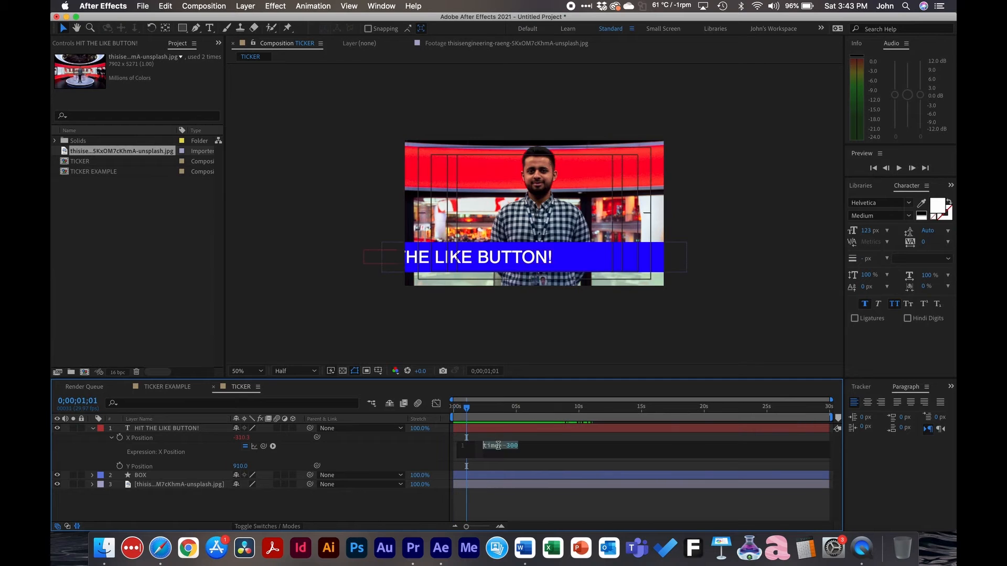
pyautogui.click(486, 494)
pyautogui.click(504, 504)
pyautogui.press('space')
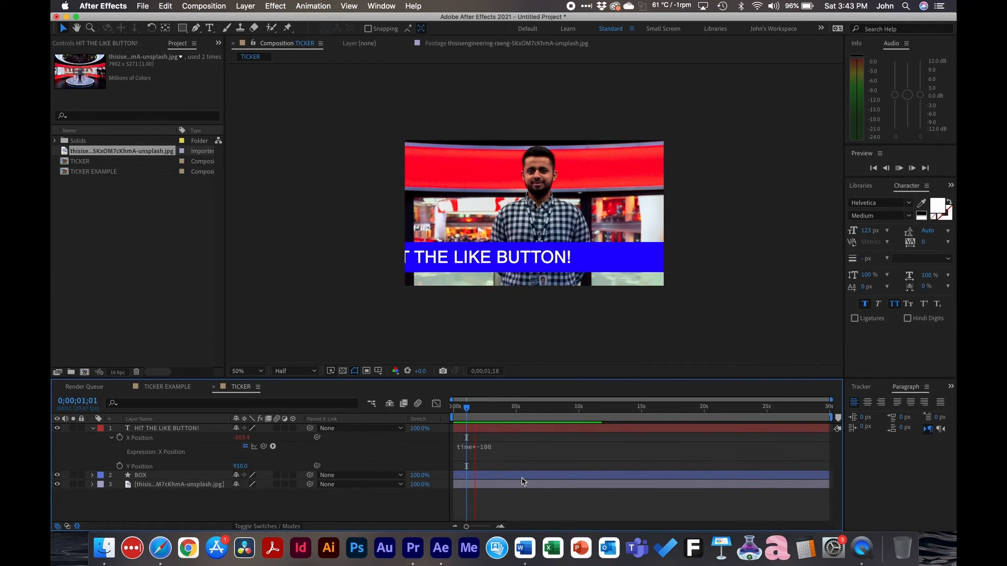
# Set the X Position expression to time*-200 and play the ticker from the start
pyautogui.click(493, 446)
pyautogui.click(511, 446)
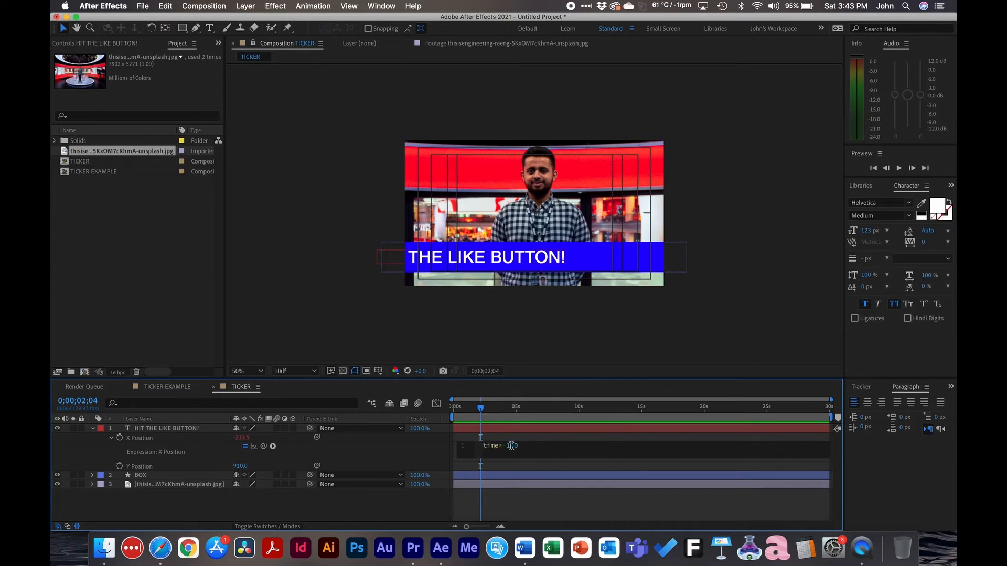
pyautogui.write('2')
pyautogui.click(517, 504)
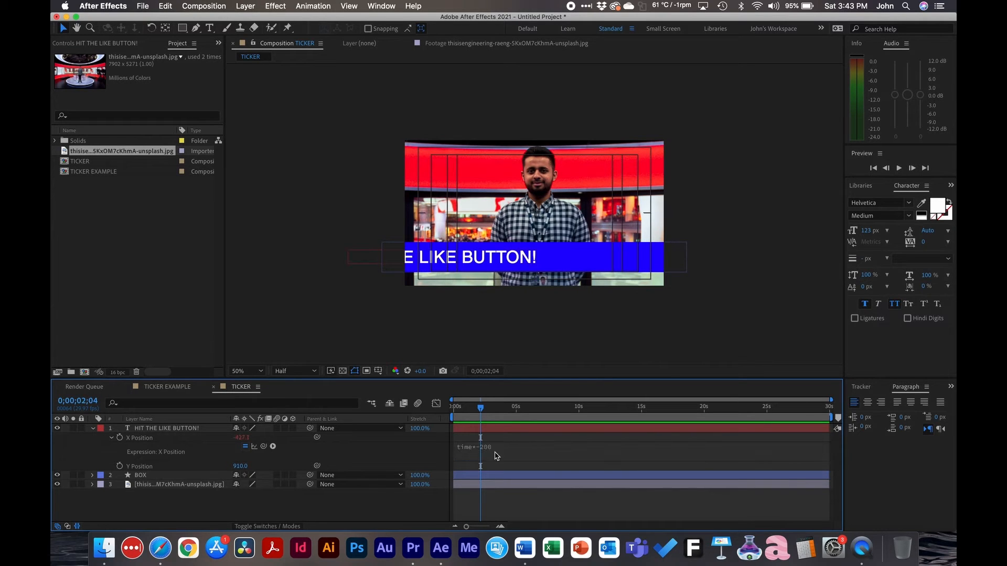
pyautogui.moveTo(480, 408); pyautogui.dragTo(420, 410)
pyautogui.press('space')
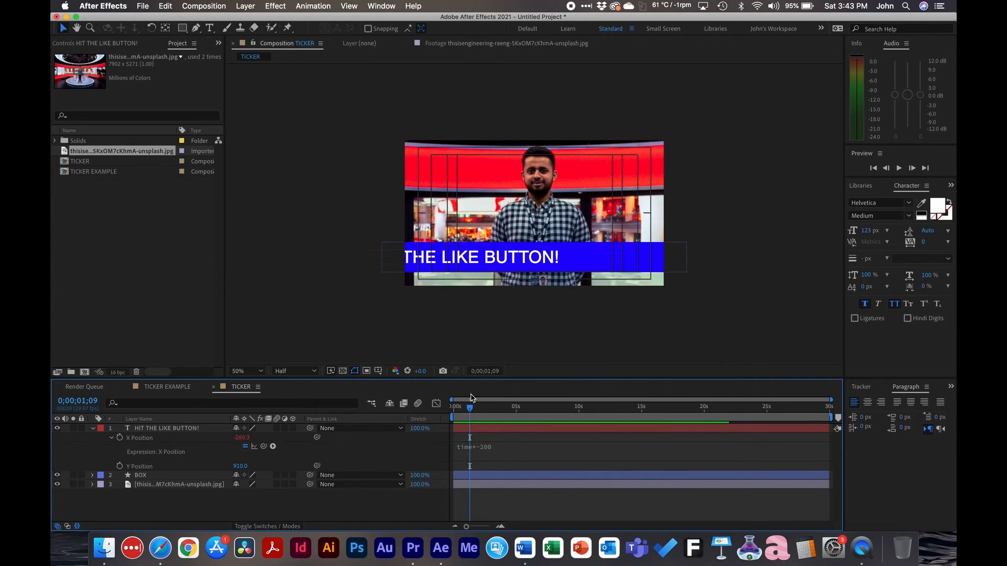
# Add a starting offset of 1000 to the X Position expression, making it time*-200+1000
pyautogui.click(490, 446)
pyautogui.click(530, 448)
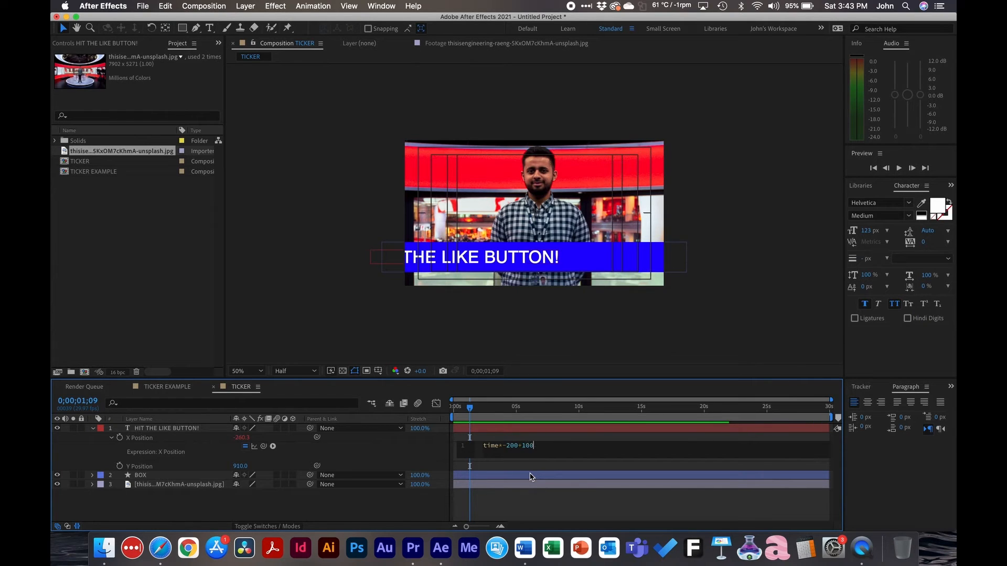
pyautogui.click(531, 498)
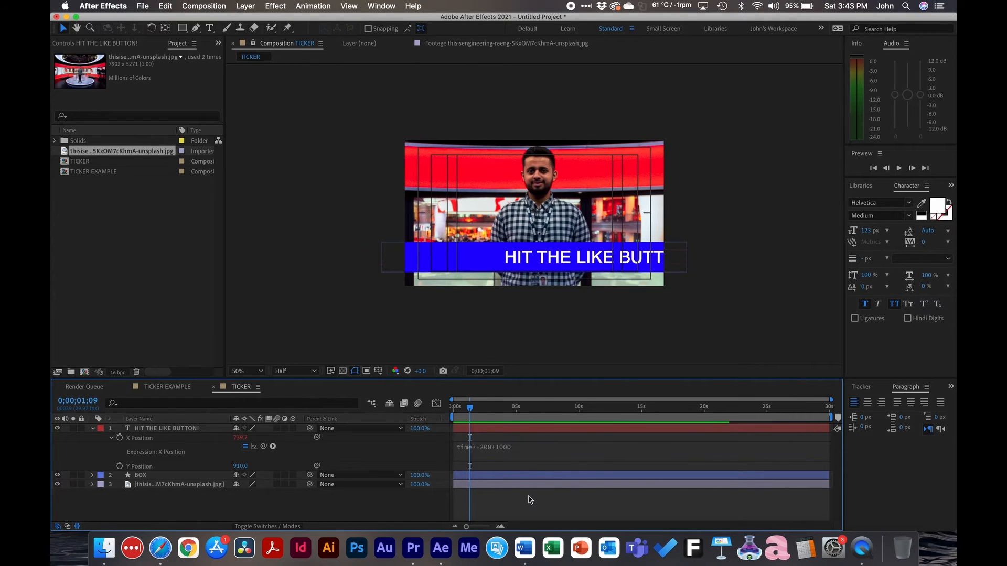
# Set the offset in the X Position expression to 2000, making it time*-200+2000
pyautogui.click(499, 446)
pyautogui.click(525, 446)
pyautogui.write('2')
pyautogui.click(528, 499)
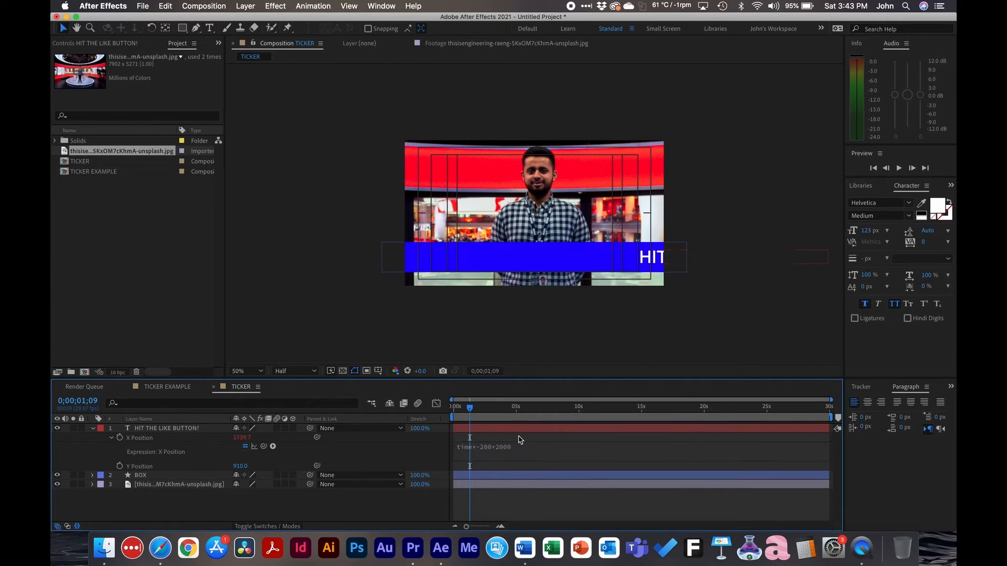
# Play the ticker from the start of the composition and scrub through its first seconds to check the text's entry
pyautogui.moveTo(468, 408); pyautogui.dragTo(436, 404)
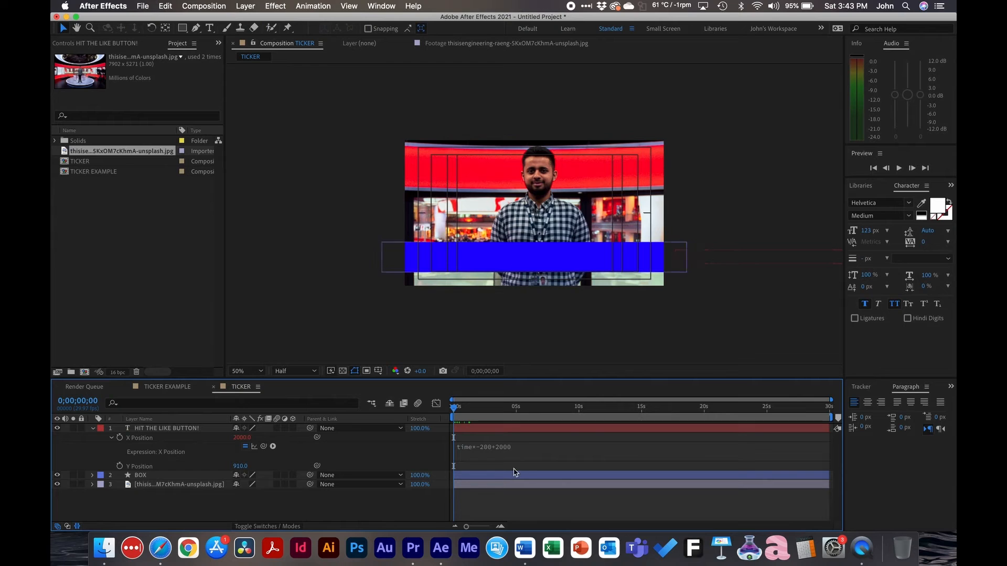
pyautogui.press('space')
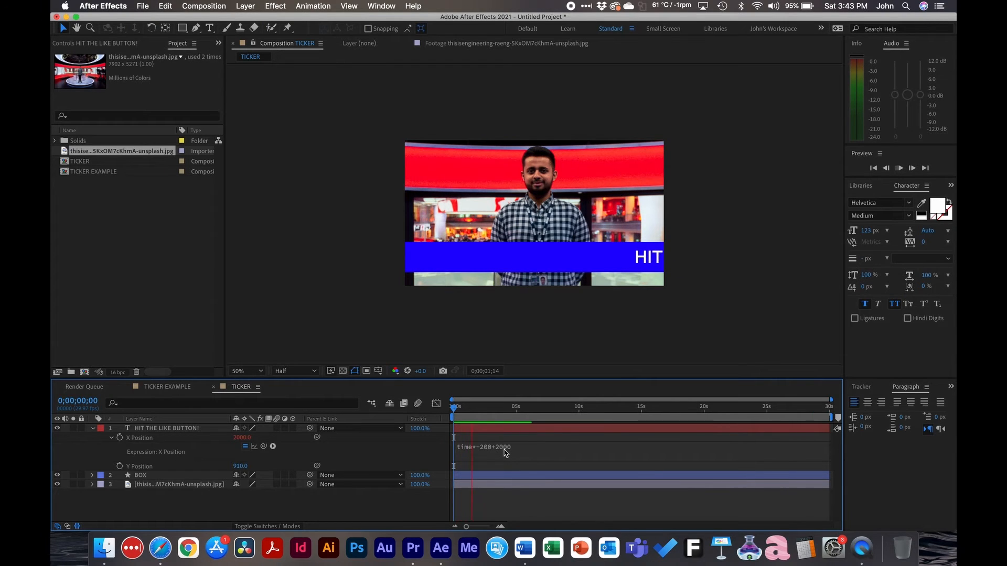
pyautogui.click(486, 407)
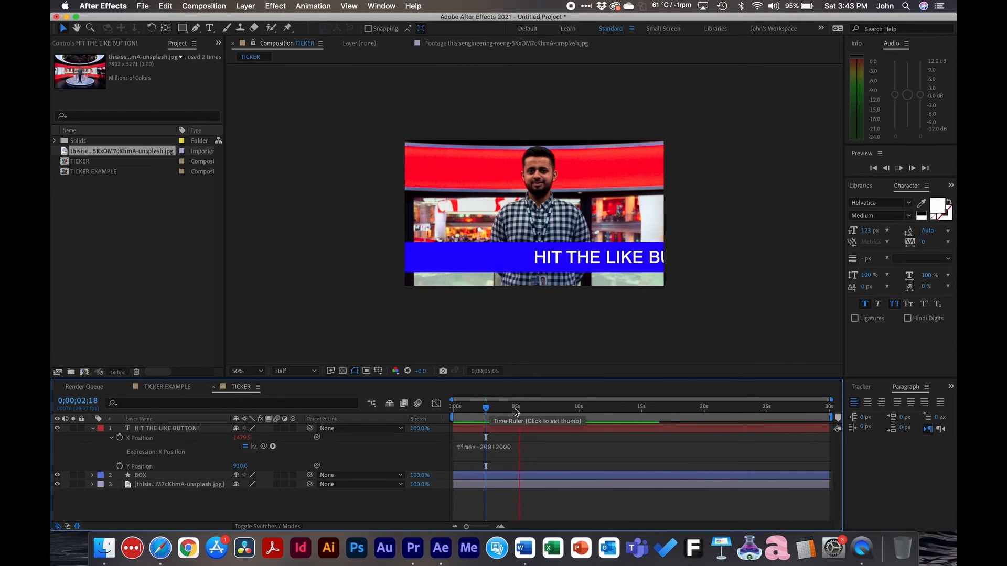
pyautogui.press('space')
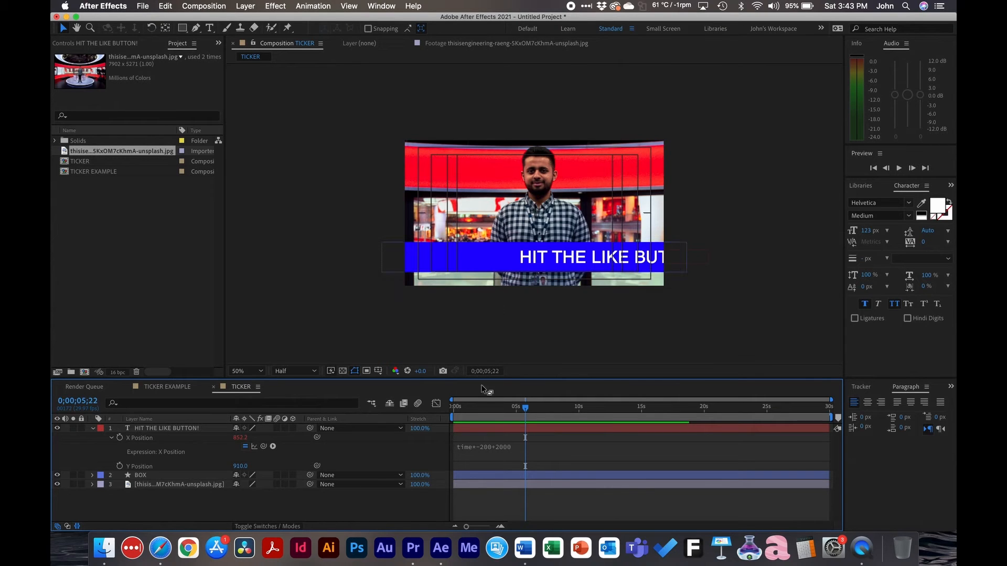
pyautogui.moveTo(517, 412); pyautogui.dragTo(484, 409)
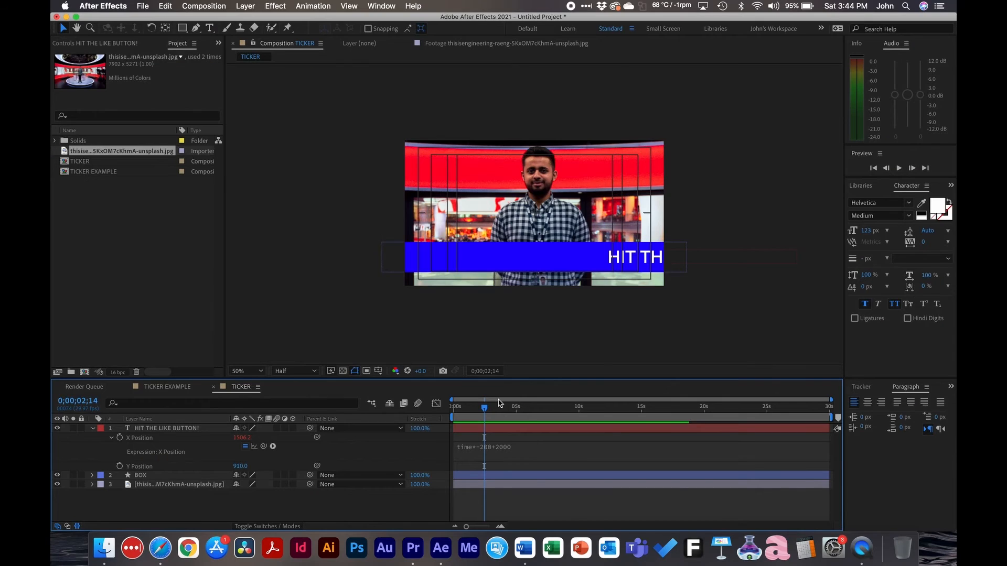
# Return to the start of the composition, collapse the text layer's properties and deselect the layer
pyautogui.moveTo(507, 402); pyautogui.dragTo(414, 411)
pyautogui.click(189, 429)
pyautogui.press('u')
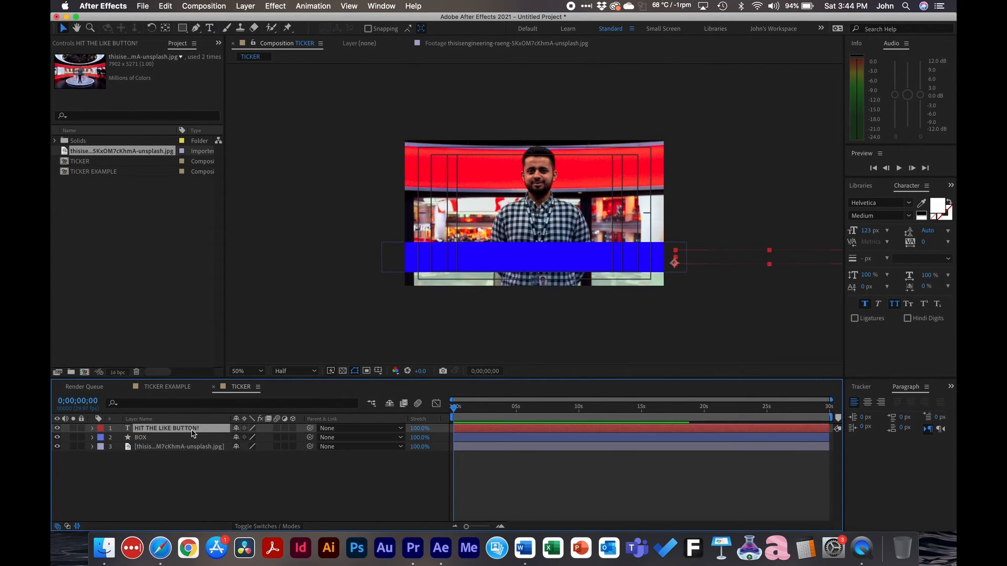
pyautogui.click(202, 485)
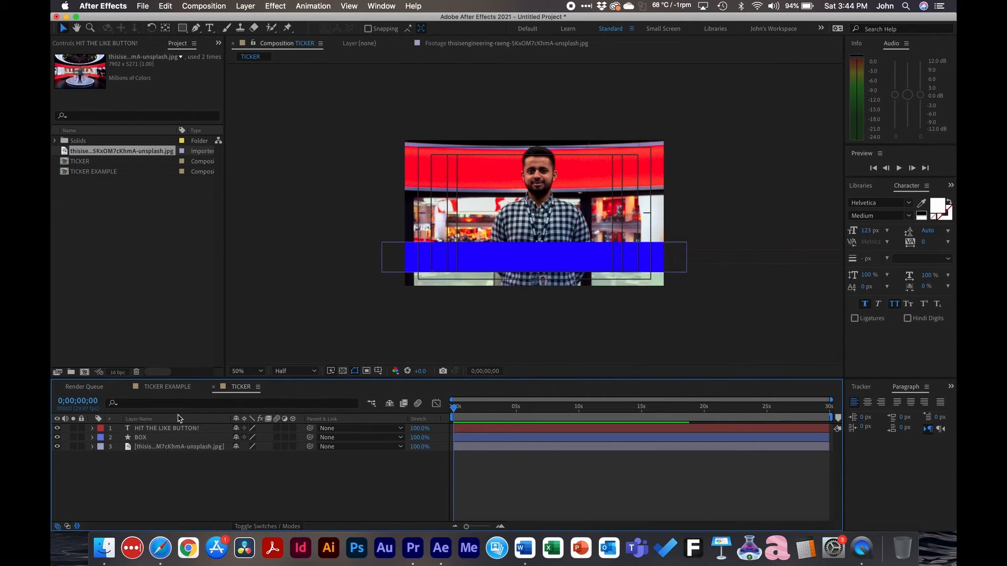
# Create a null object and name it "TICKER CONTROL"
pyautogui.click(245, 6)
pyautogui.moveTo(335, 18)
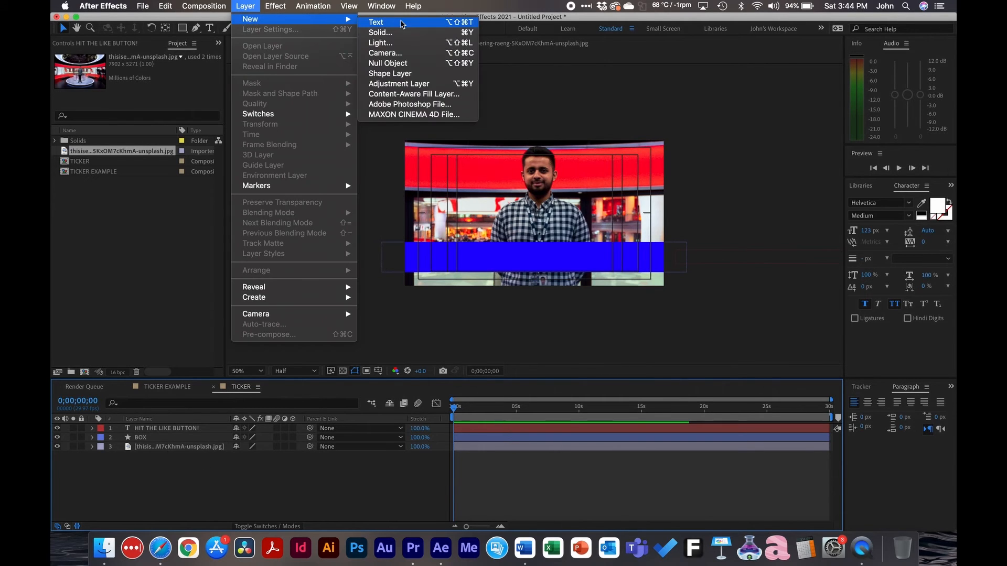
pyautogui.click(393, 64)
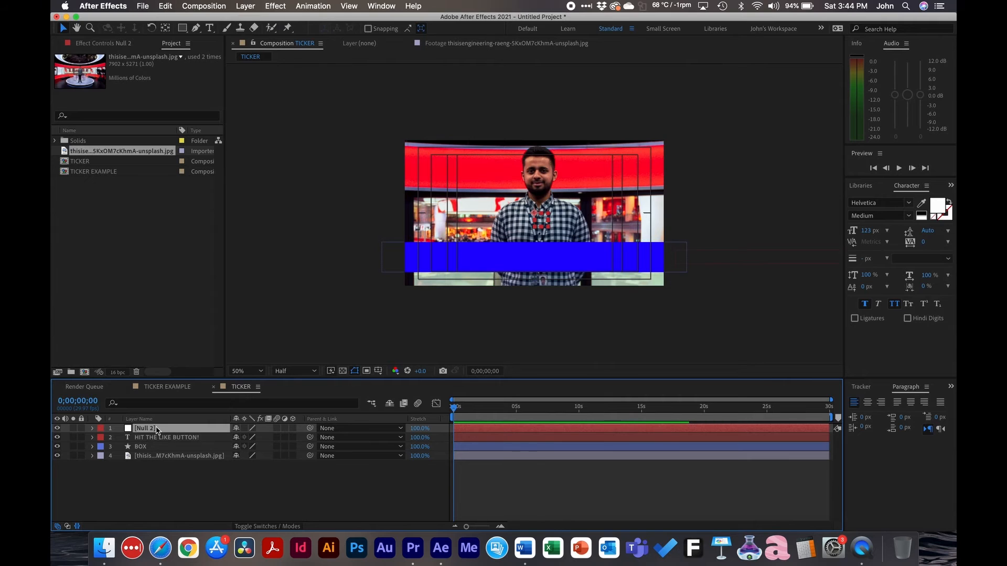
pyautogui.press('Return')
pyautogui.write('TIC')
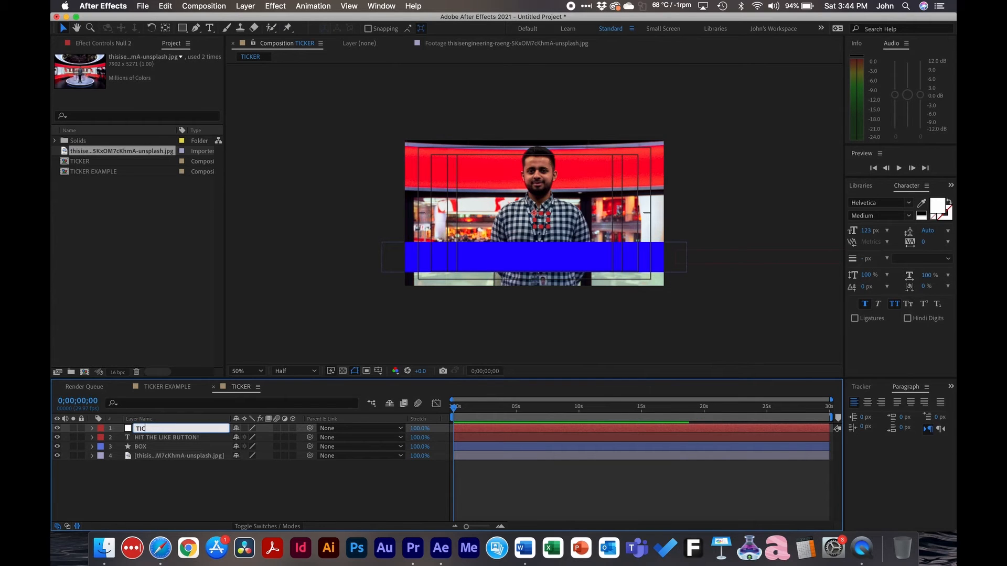
pyautogui.write('KER CONTROL')
pyautogui.press('Return')
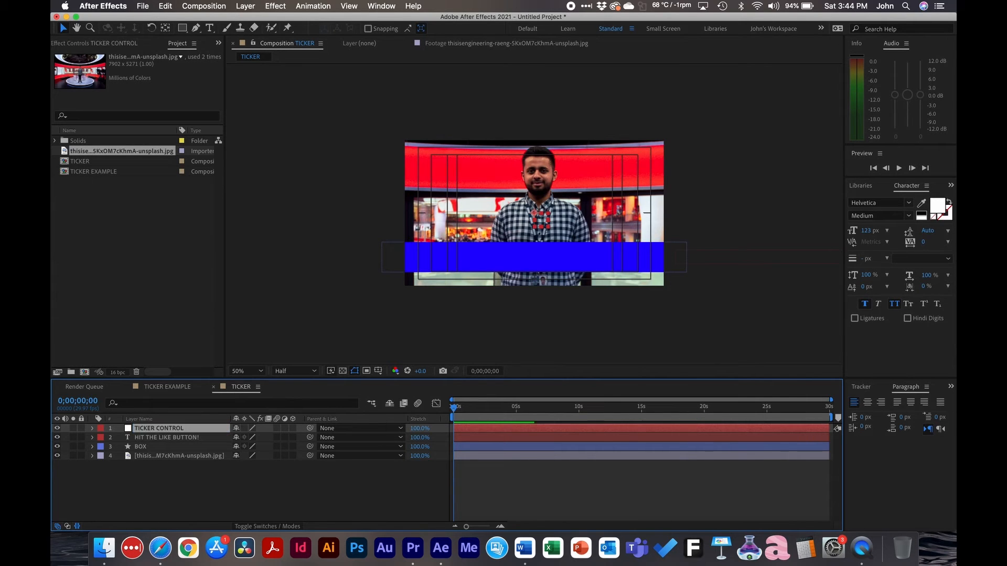
# Parent the "HIT THE LIKE BUTTON!" text layer to the BOX layer
pyautogui.click(150, 438)
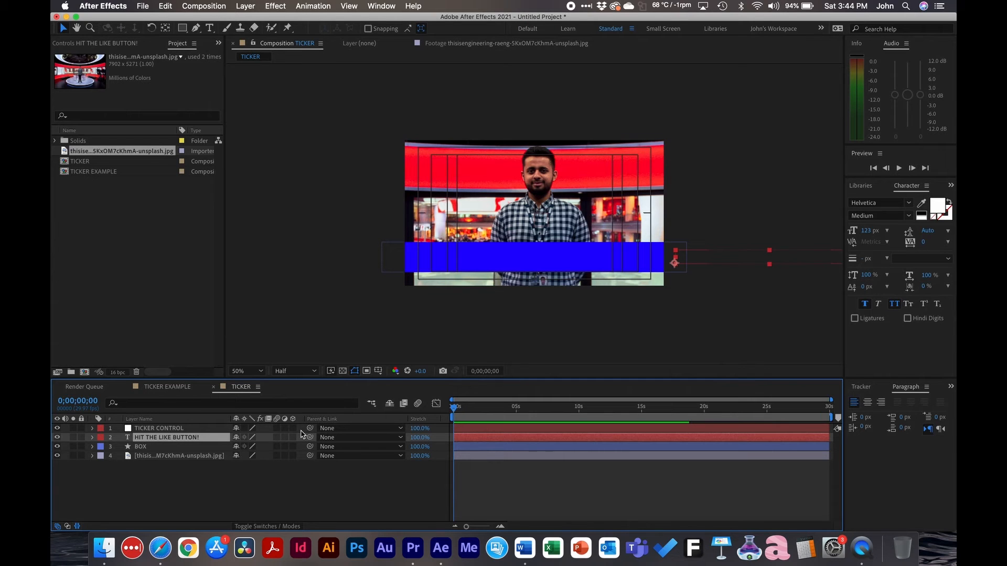
pyautogui.moveTo(309, 437); pyautogui.dragTo(153, 446)
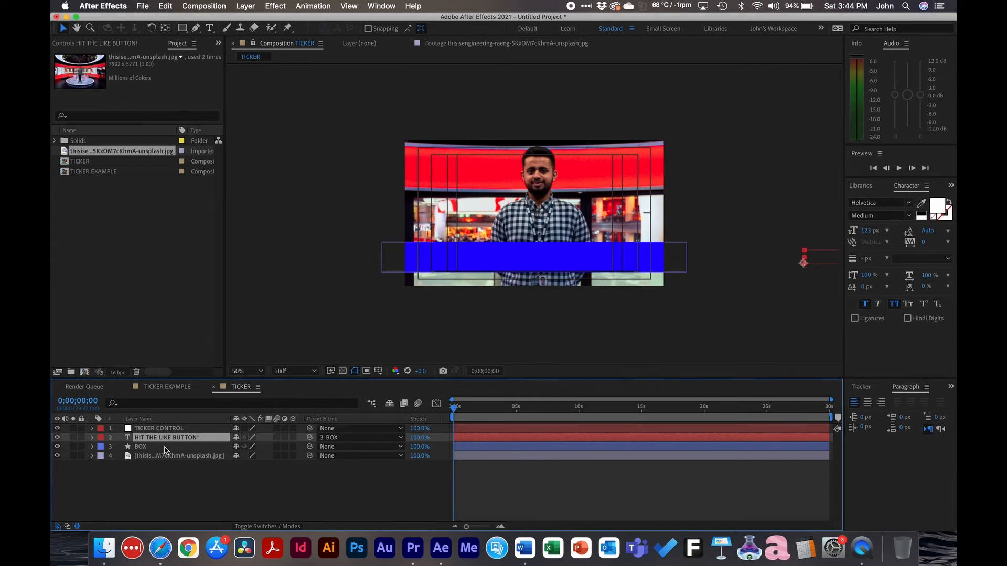
# Parent the BOX layer to the TICKER CONTROL null and show the null's Position property
pyautogui.click(163, 447)
pyautogui.moveTo(310, 446); pyautogui.dragTo(172, 432)
pyautogui.click(176, 432)
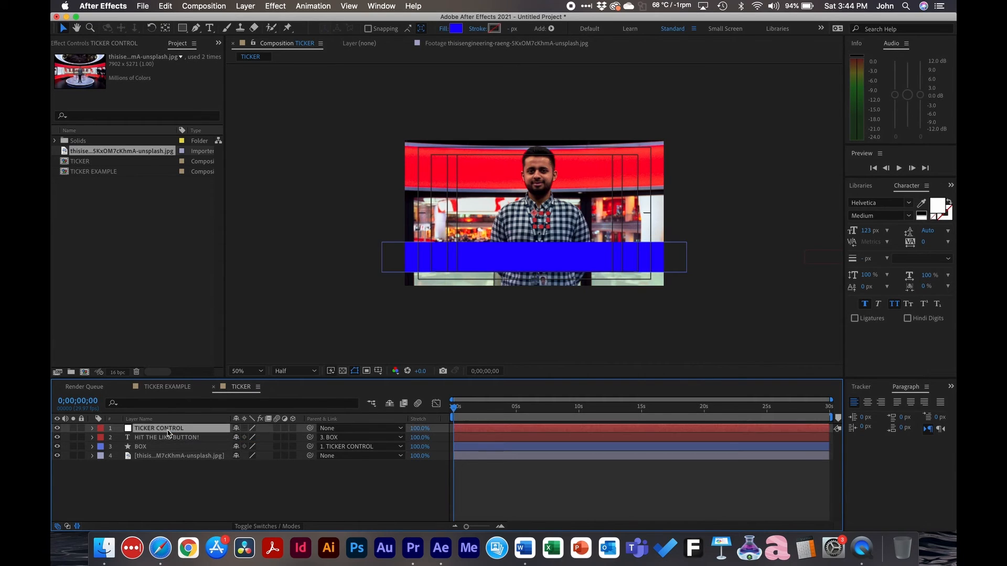
pyautogui.press('p')
# Try moving the TICKER CONTROL null up to a Y position of 374, and undo the move
pyautogui.moveTo(256, 439); pyautogui.dragTo(158, 445)
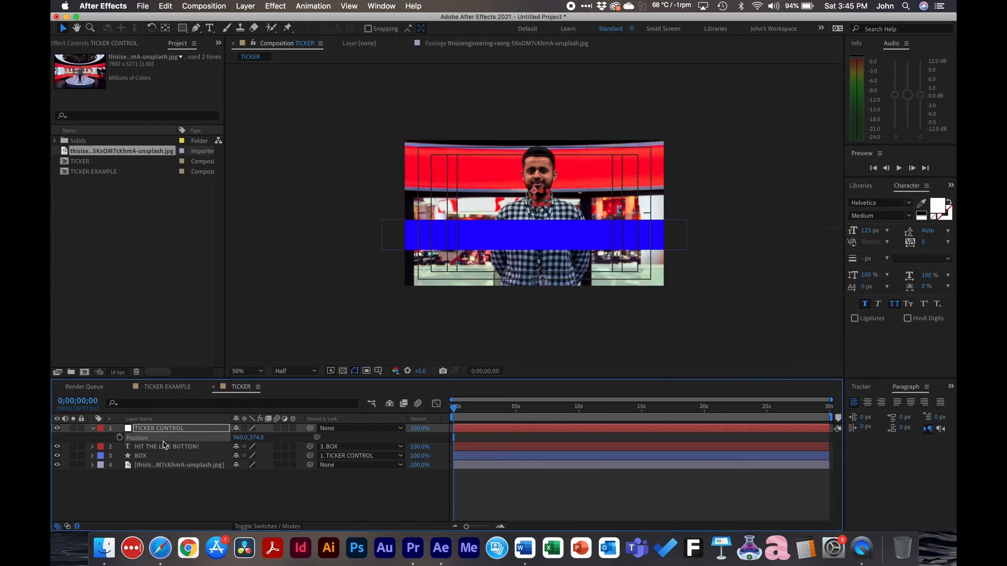
pyautogui.click(186, 499)
pyautogui.click(152, 430)
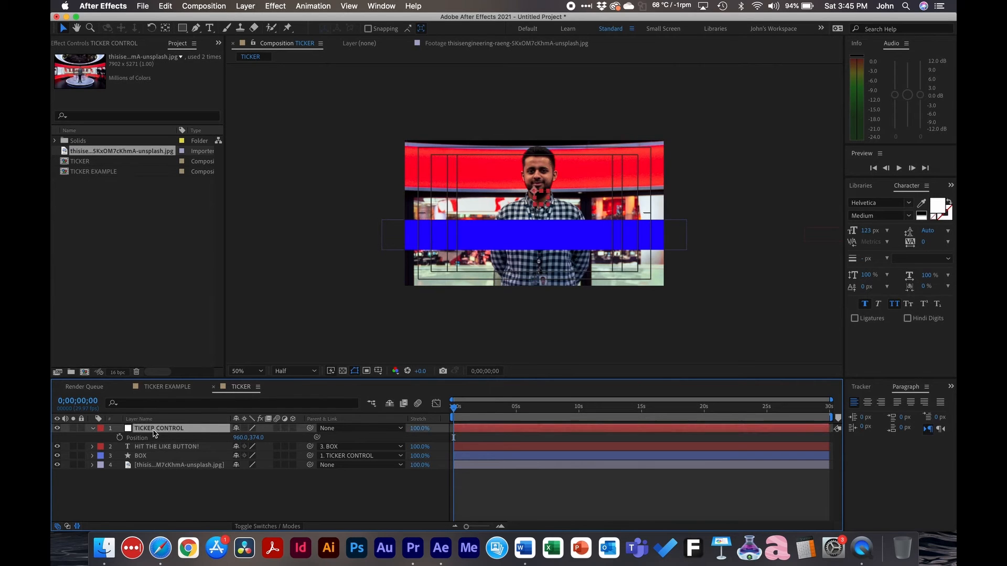
pyautogui.press('super+z')
pyautogui.press('Return')
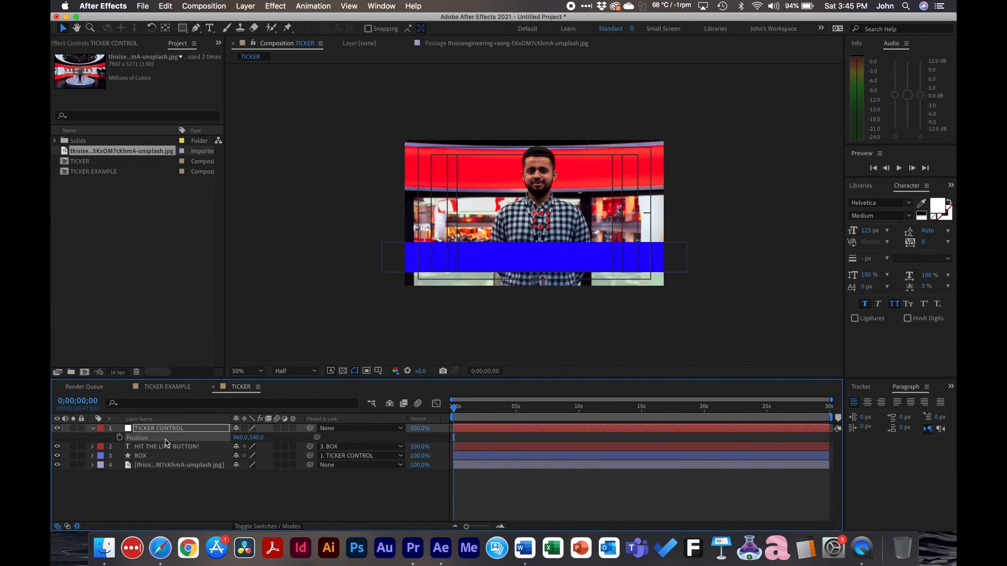
# Separate the null's Position dimensions and set a Y Position keyframe at the start of the composition
pyautogui.rightClick(166, 442)
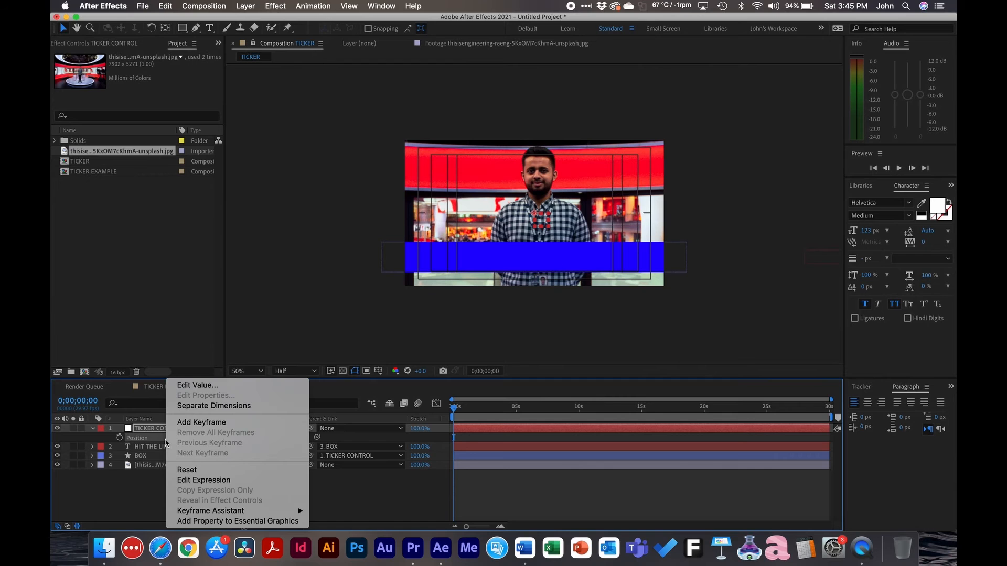
pyautogui.click(210, 406)
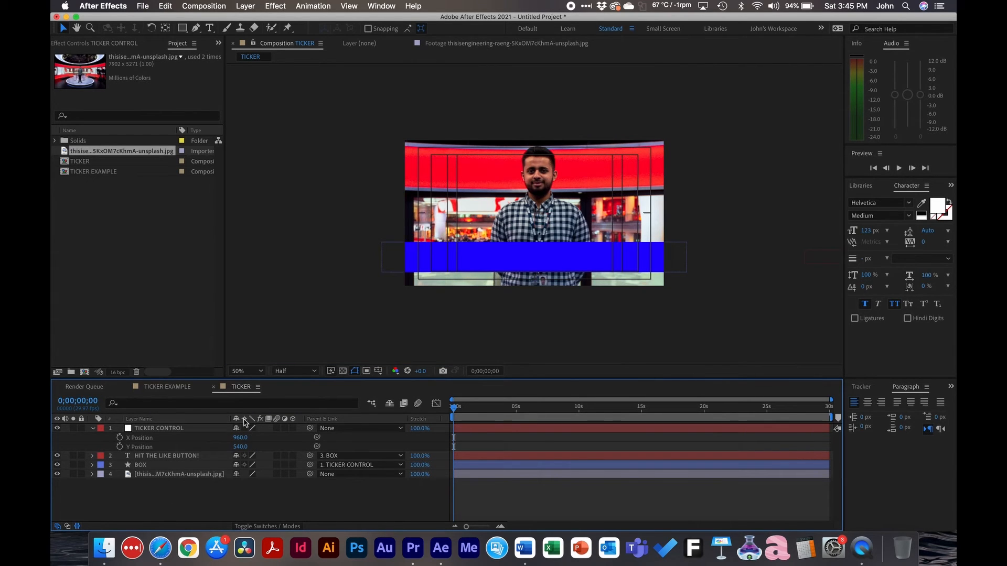
pyautogui.click(120, 447)
# Keyframe the null's Y Position at 540 at about one second, and lower it to 906 on the starting keyframe
pyautogui.click(465, 408)
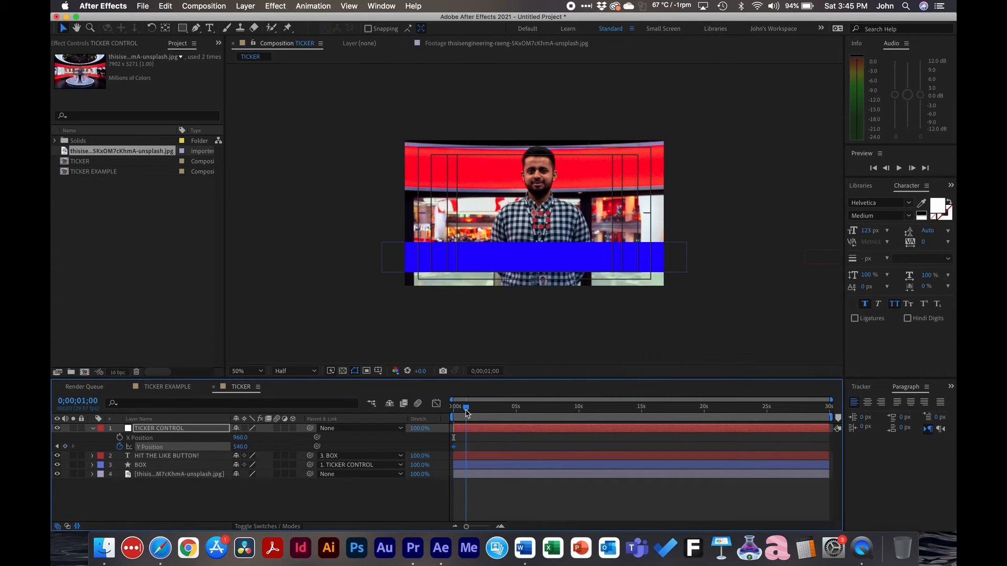
pyautogui.moveTo(466, 410); pyautogui.dragTo(465, 410)
pyautogui.click(65, 446)
pyautogui.click(57, 446)
pyautogui.moveTo(240, 446); pyautogui.dragTo(422, 438)
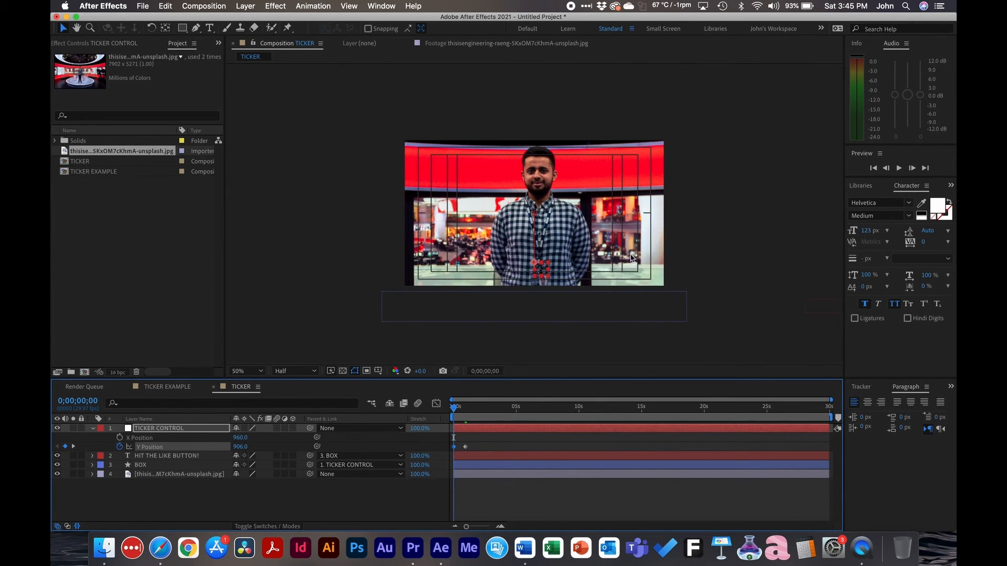
# Deselect the layer and play the opening to check how the blue bar rises into frame
pyautogui.click(530, 485)
pyautogui.press('space')
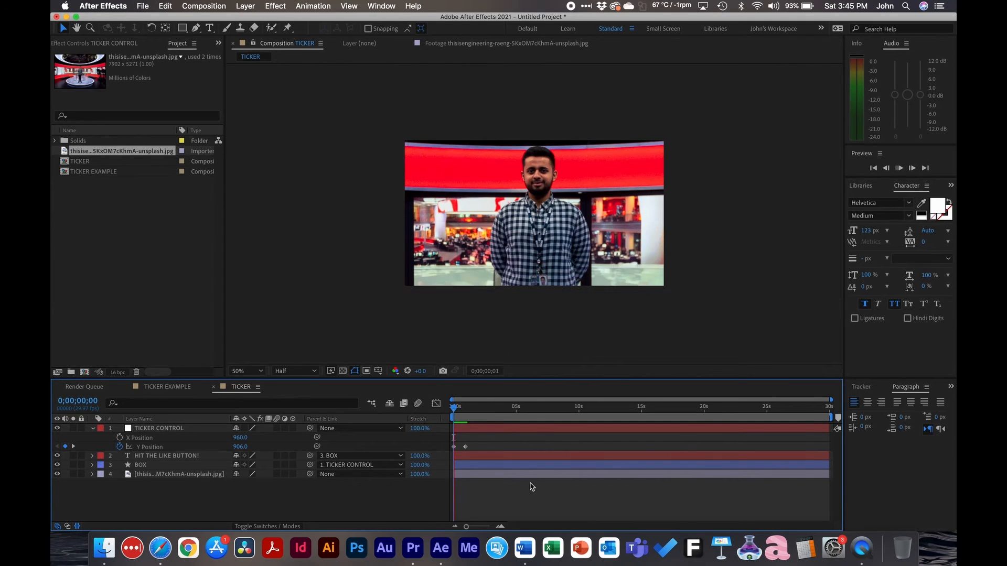
pyautogui.press('space')
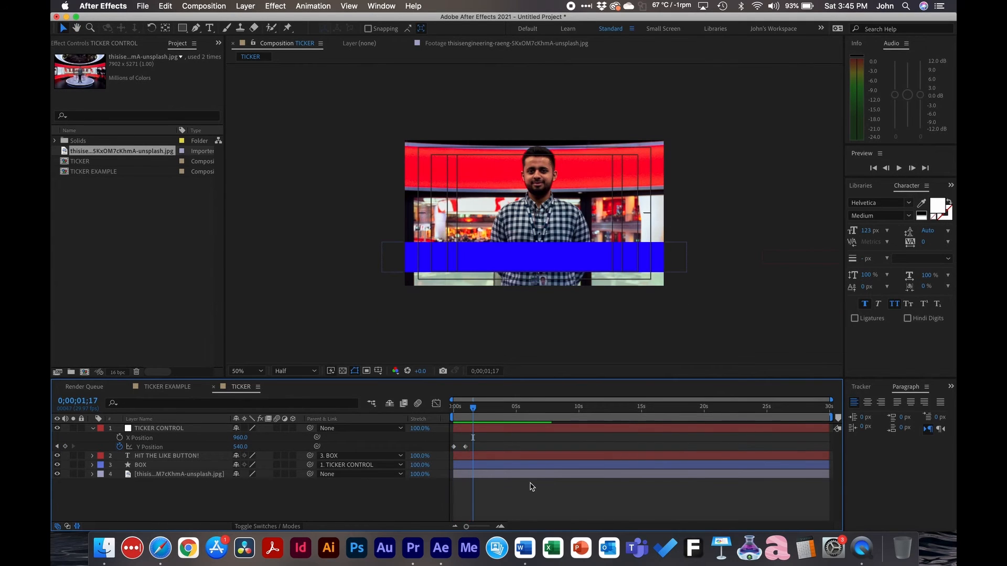
# Apply Easy Ease to both Y Position keyframes of TICKER CONTROL and preview the motion
pyautogui.press('=')
pyautogui.press('=')
pyautogui.hscroll(-3, 533, 487)
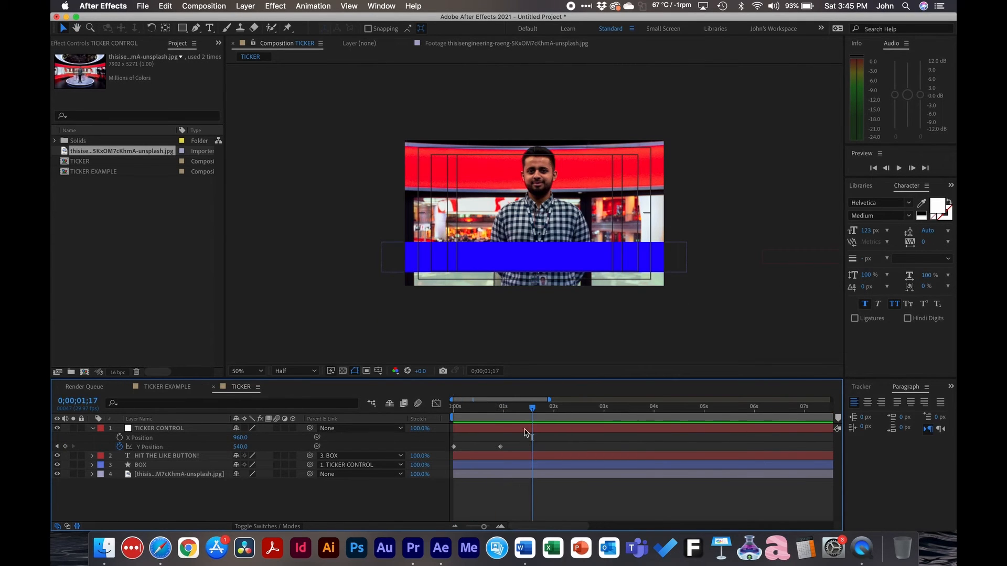
pyautogui.hotkey('shift', 'pageup')
pyautogui.moveTo(523, 439); pyautogui.dragTo(448, 452)
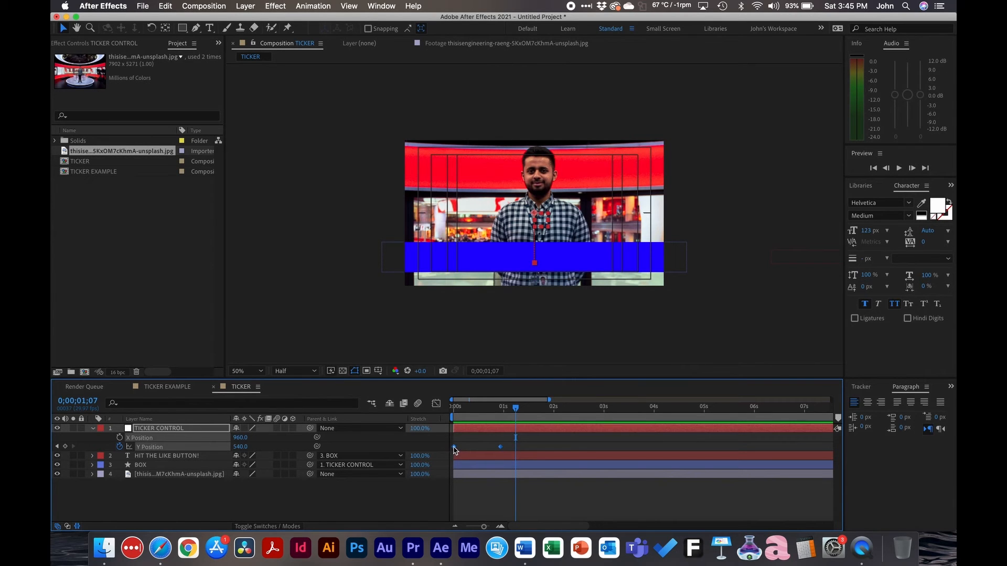
pyautogui.rightClick(454, 448)
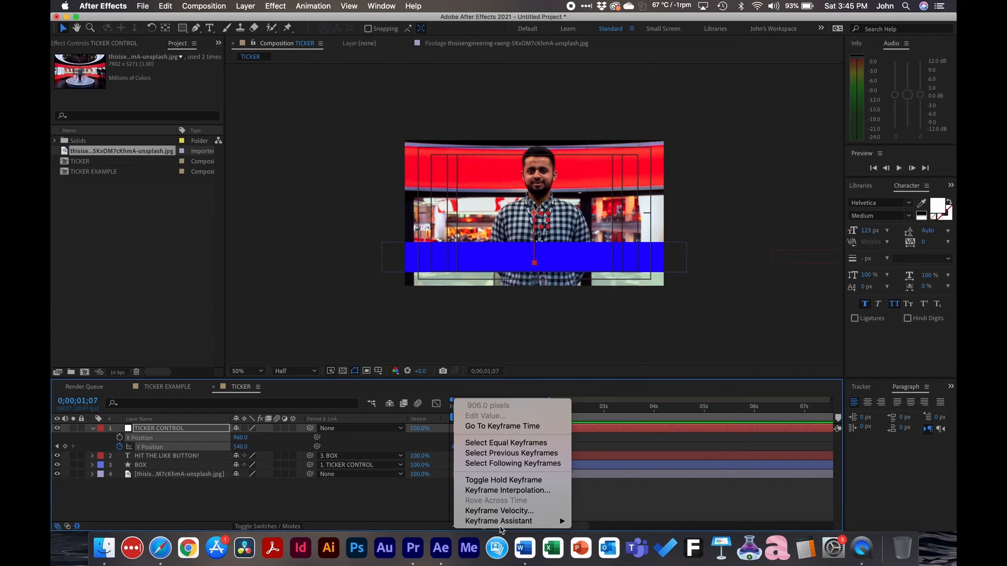
pyautogui.moveTo(500, 524)
pyautogui.click(637, 460)
pyautogui.press('space')
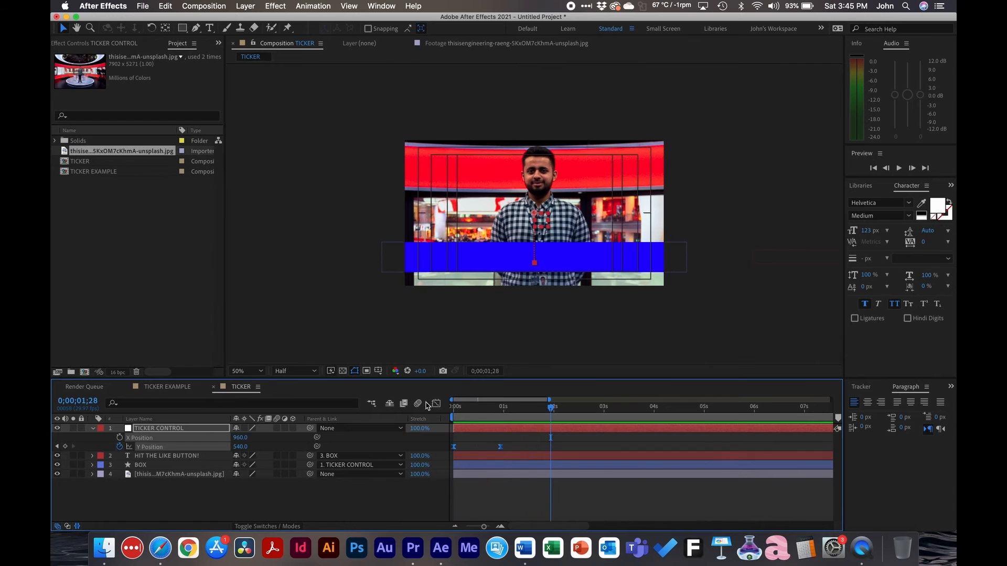
# Reshape the null's Y Position speed curve in the Graph Editor so the speed peaks early and eases out gradually, and preview it
pyautogui.click(435, 404)
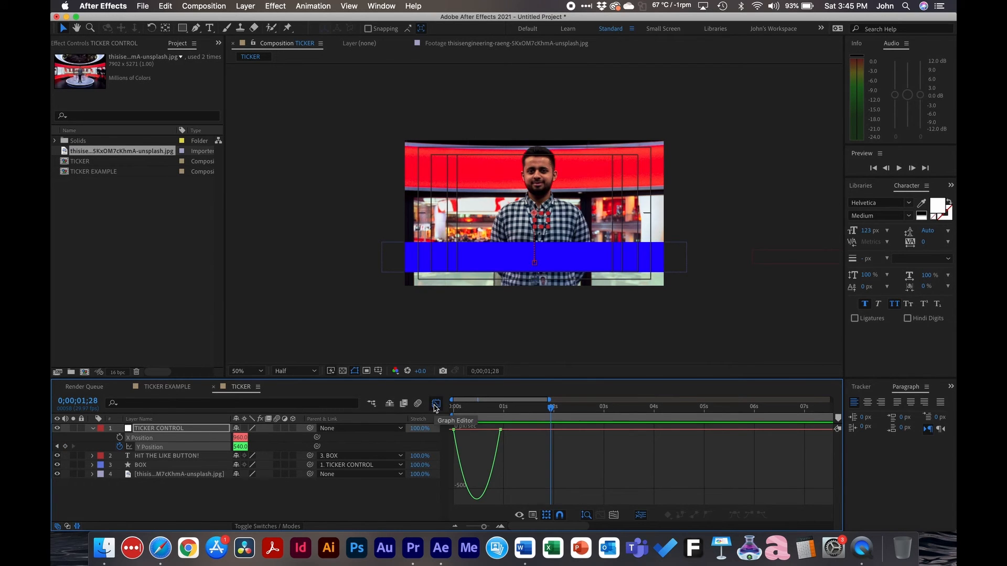
pyautogui.click(215, 503)
pyautogui.click(177, 448)
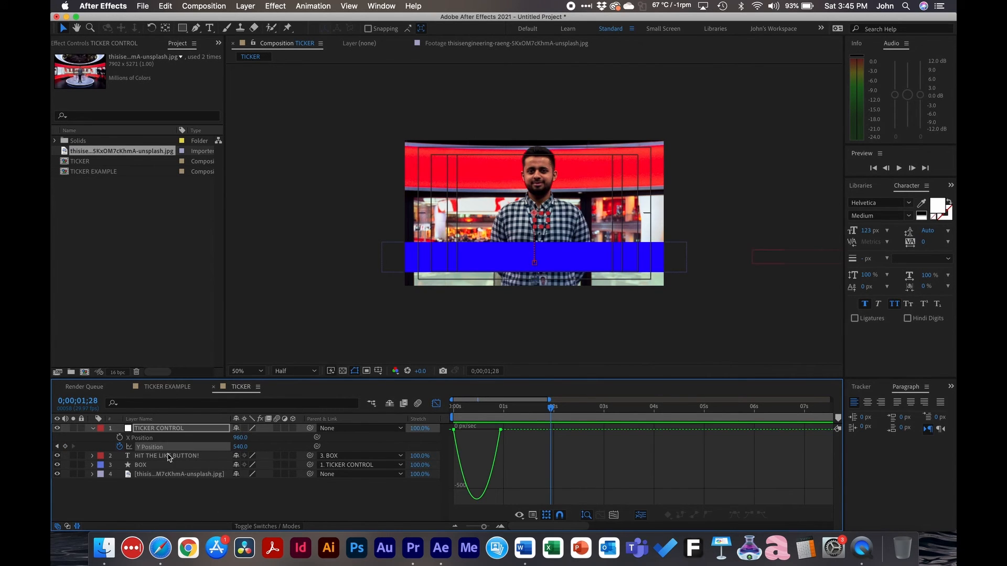
pyautogui.click(492, 432)
pyautogui.moveTo(493, 432); pyautogui.dragTo(480, 429)
pyautogui.press('Home')
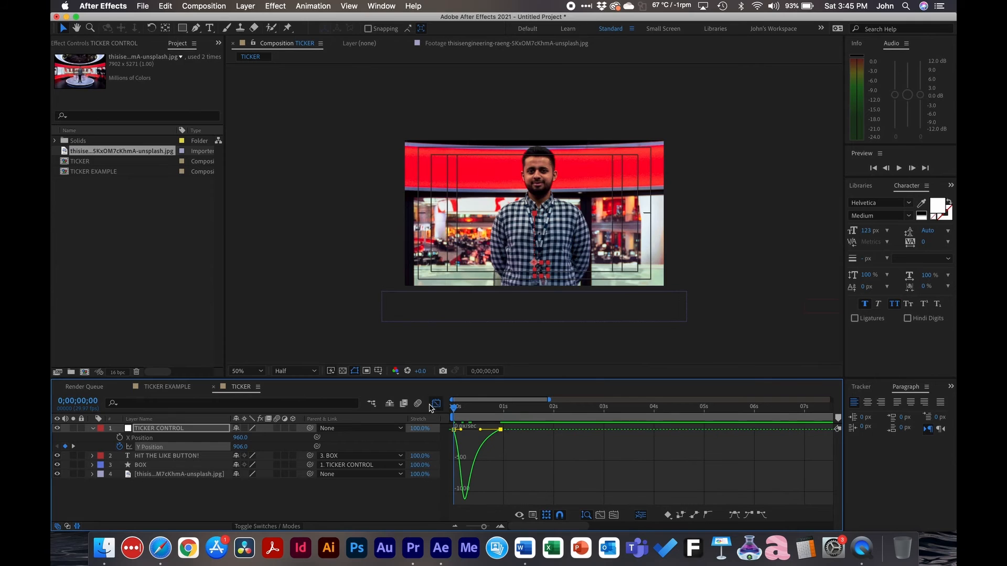
pyautogui.press('space')
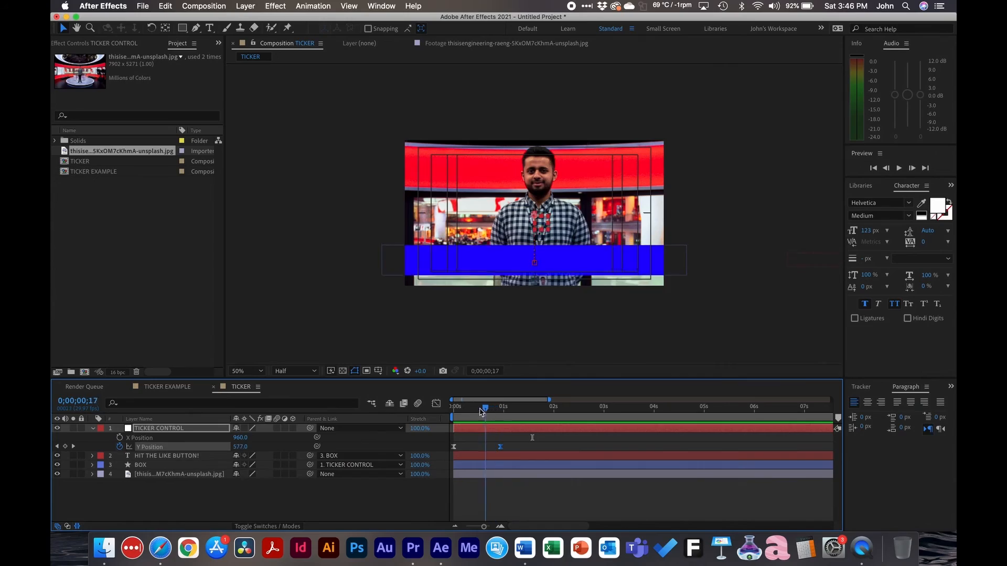
# Scrub the first two seconds and examine the text layer's distance from the blue bar at the composition start
pyautogui.moveTo(482, 411); pyautogui.dragTo(545, 409)
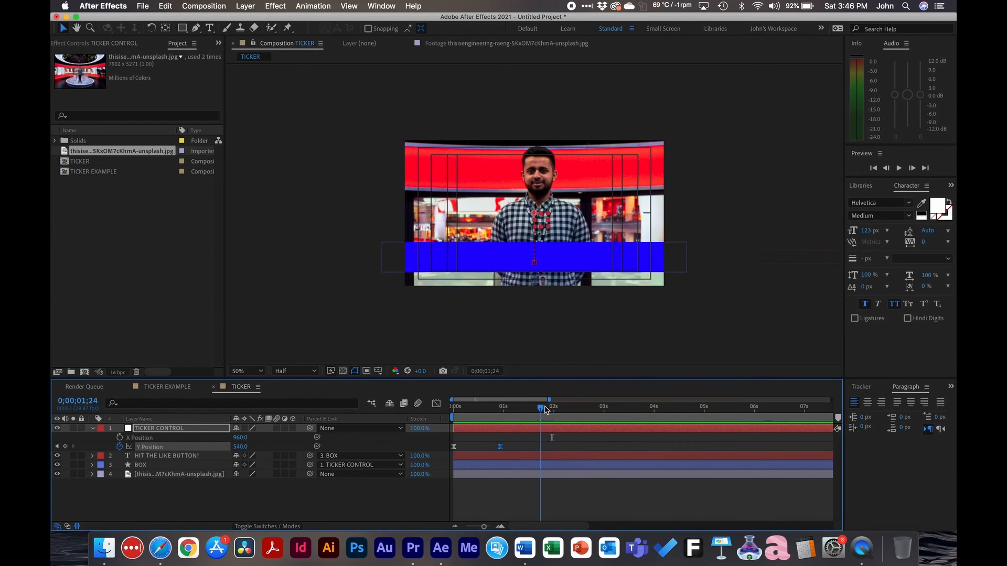
pyautogui.click(532, 460)
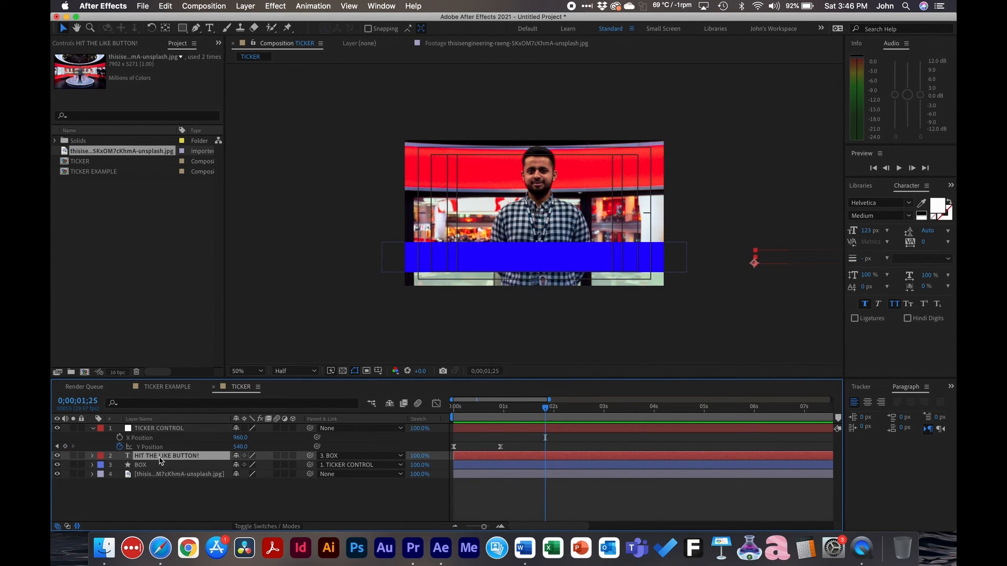
pyautogui.click(140, 465)
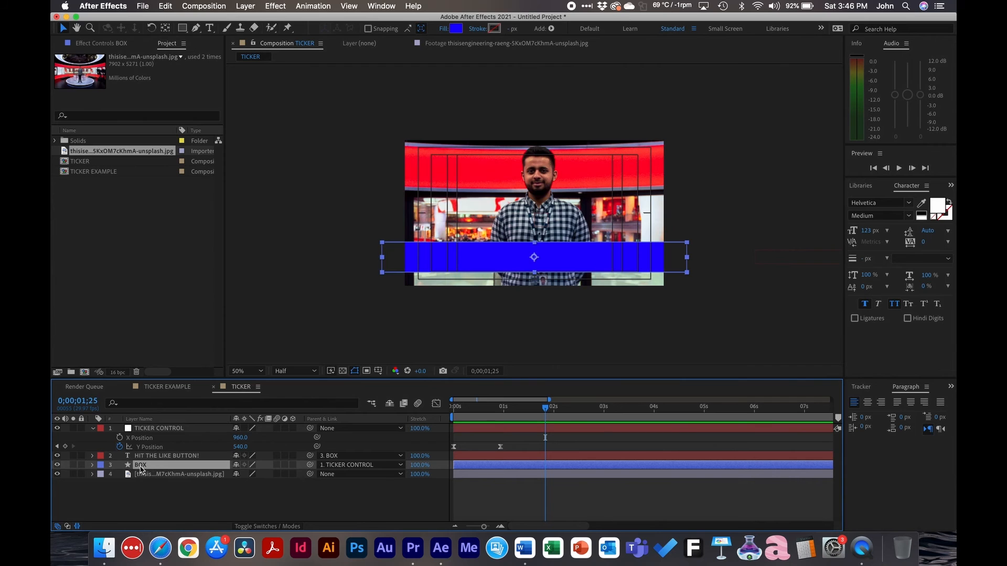
pyautogui.click(160, 429)
pyautogui.click(153, 462)
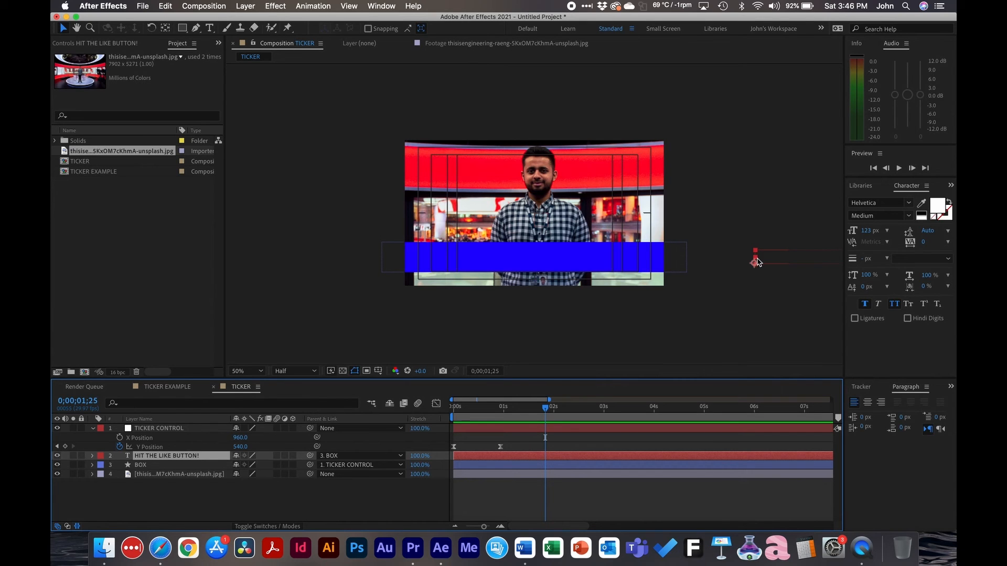
pyautogui.press('Home')
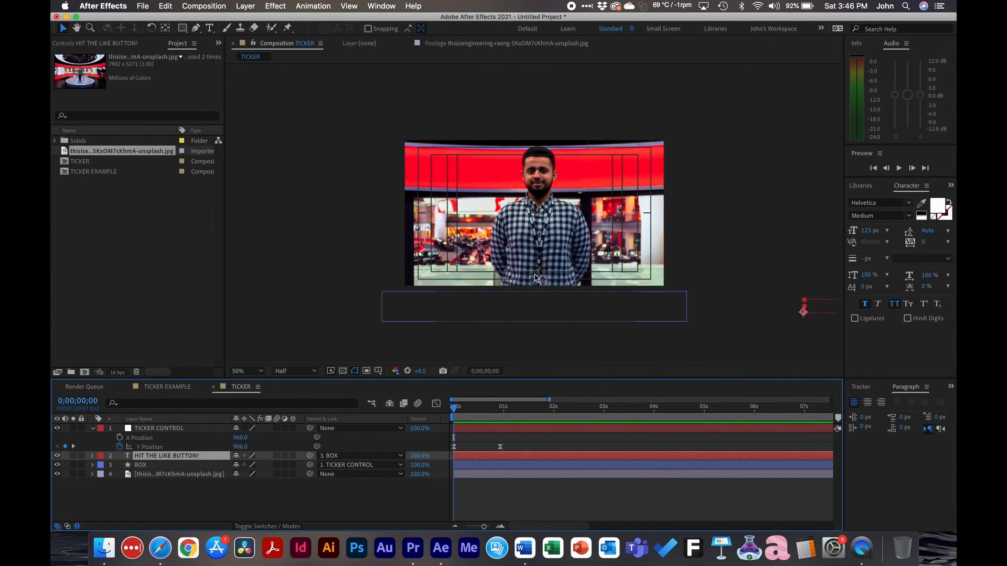
pyautogui.press(',')
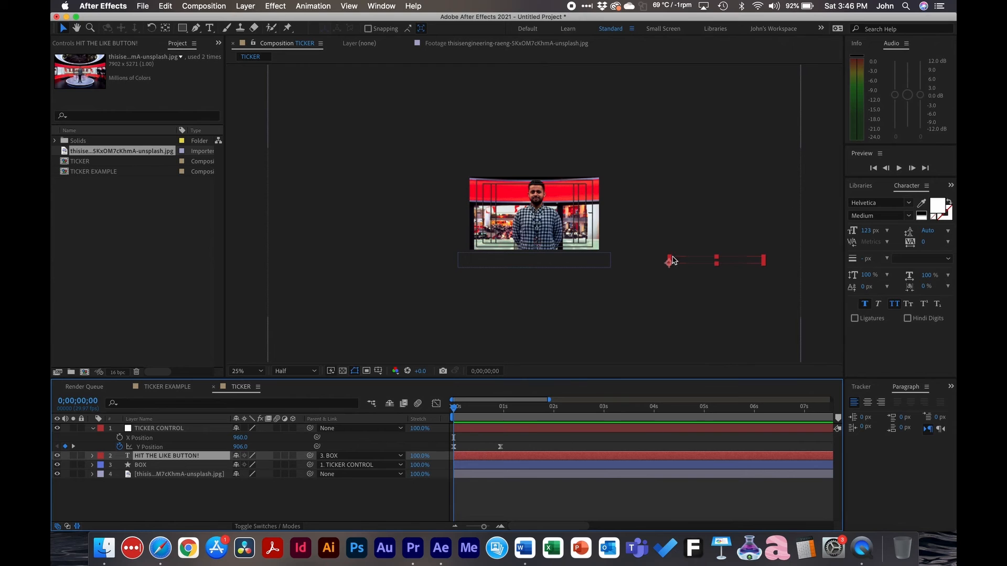
# Reveal the text layer's X Position expression, change it to time*-200+1000 and preview the text's entry
pyautogui.press('p')
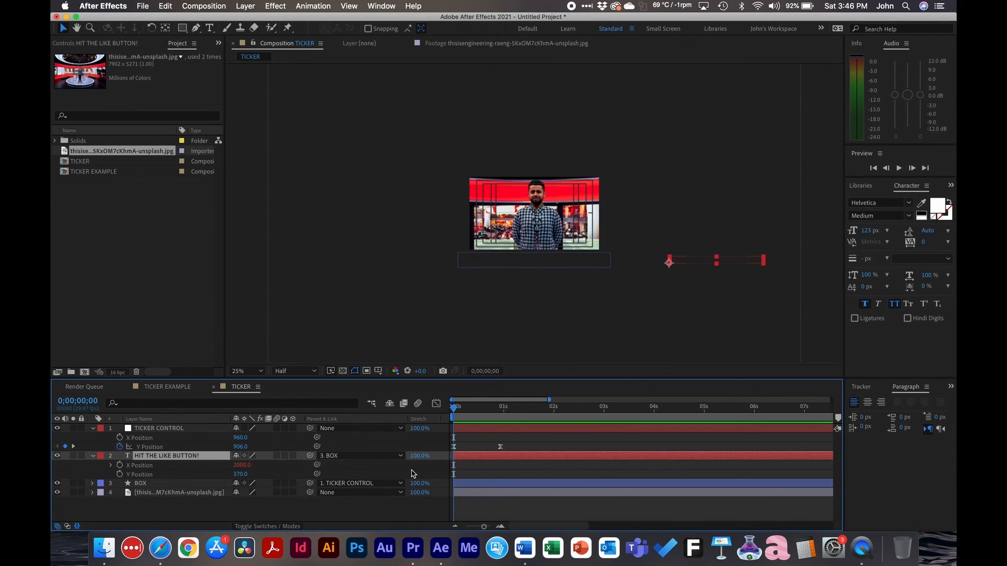
pyautogui.click(112, 466)
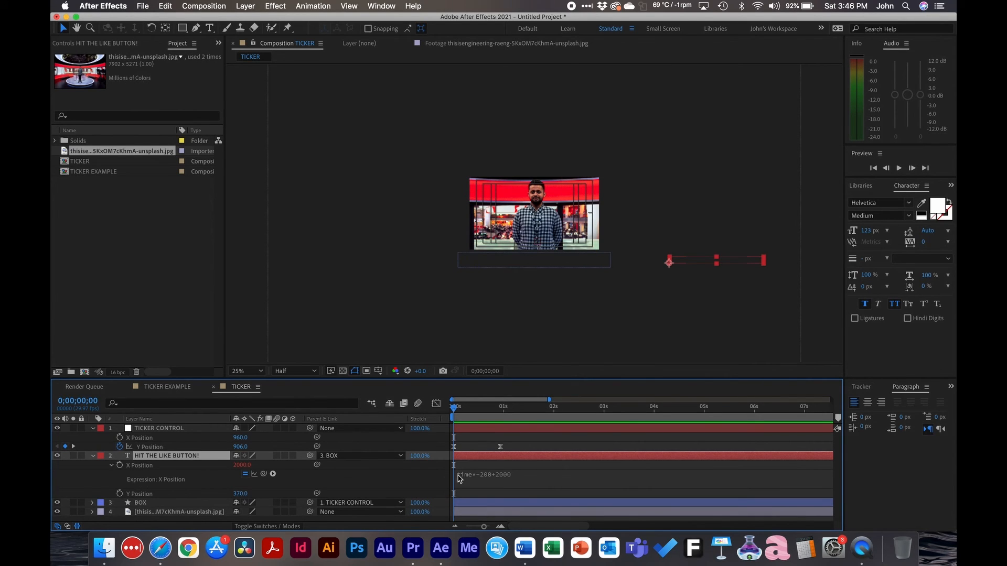
pyautogui.click(505, 473)
pyautogui.click(527, 473)
pyautogui.press('BackSpace')
pyautogui.write('1')
pyautogui.press('KP_Enter')
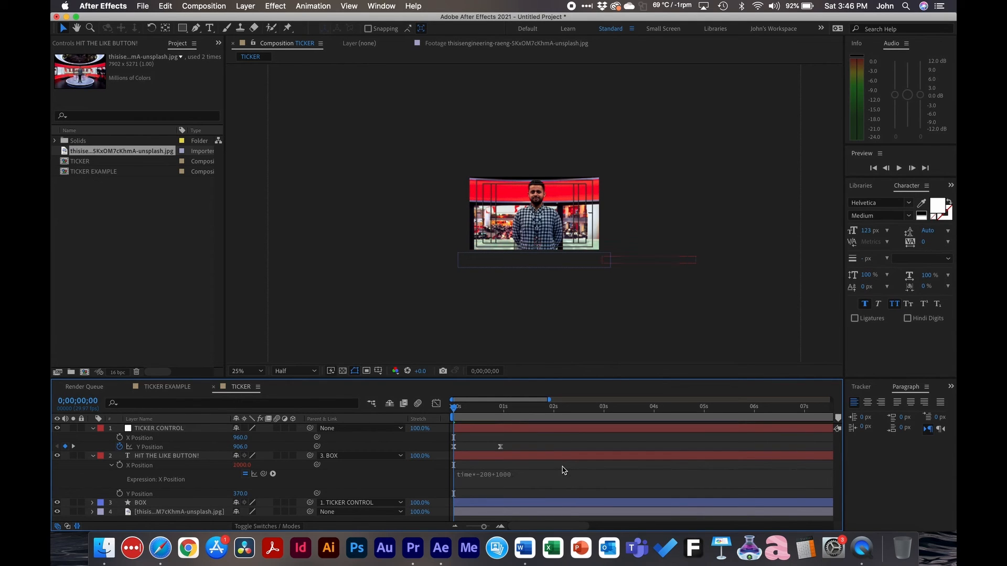
pyautogui.press('space')
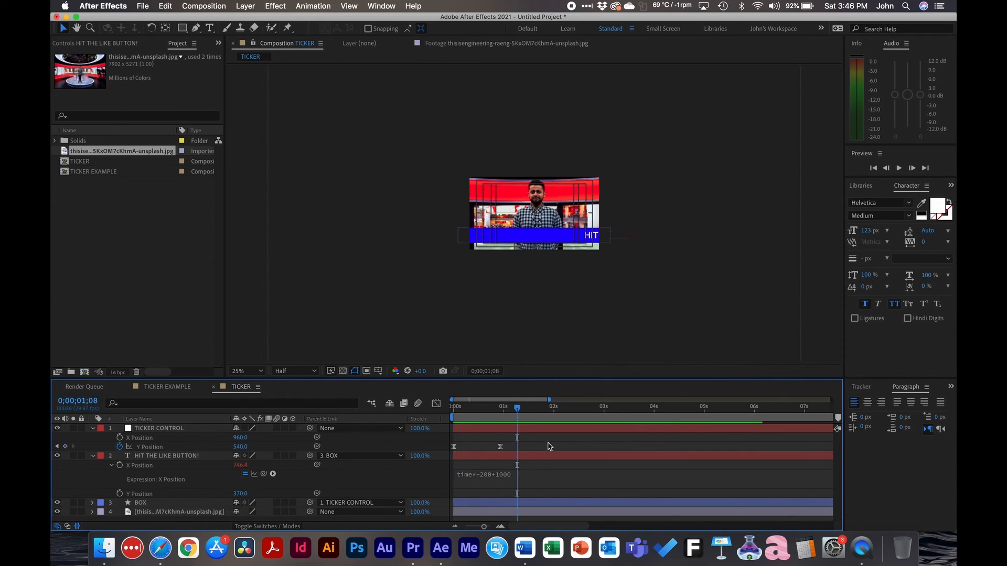
# Change the text's X Position expression to time*-200+1200 and preview the ticker
pyautogui.click(513, 477)
pyautogui.click(530, 474)
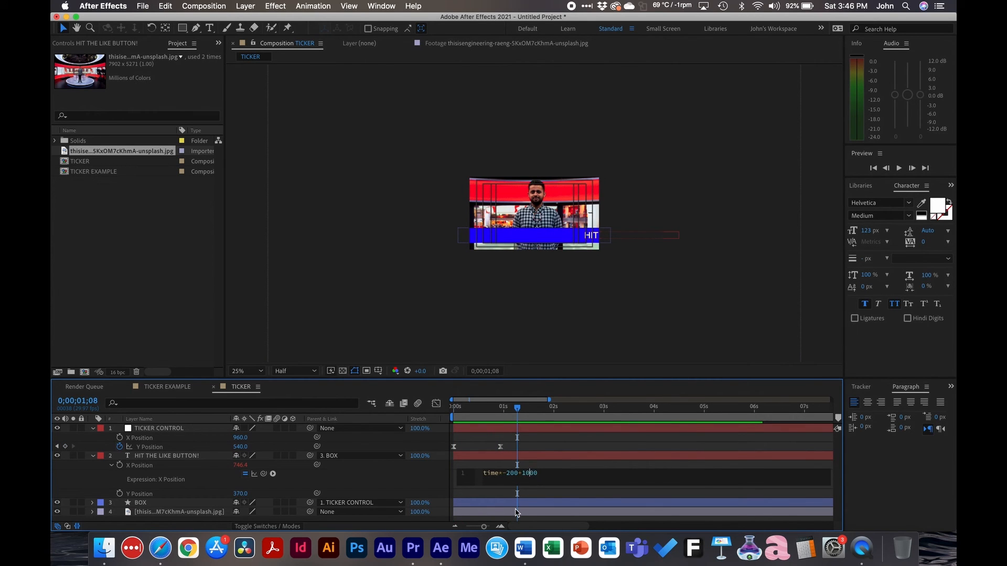
pyautogui.press('KP_Enter')
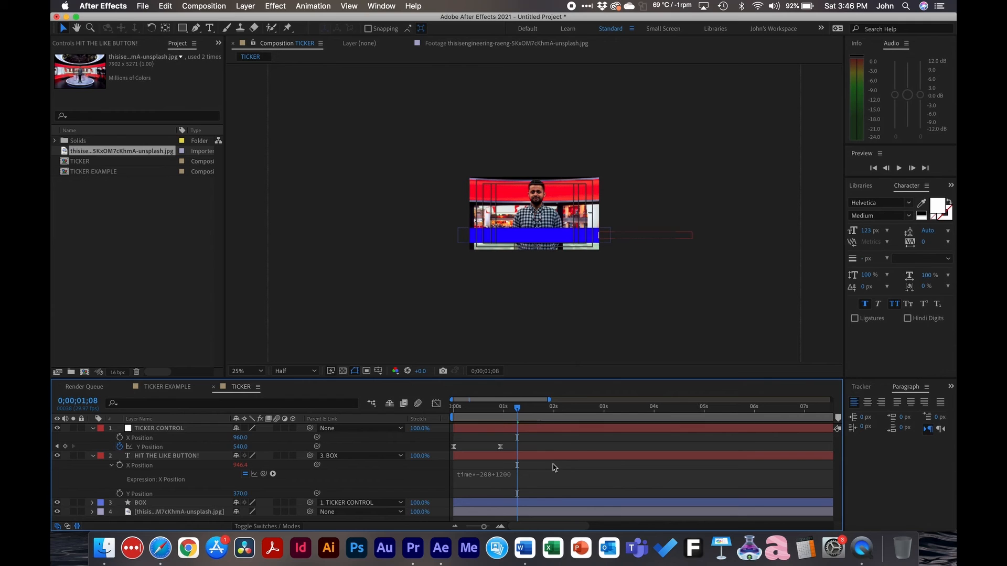
pyautogui.press('space')
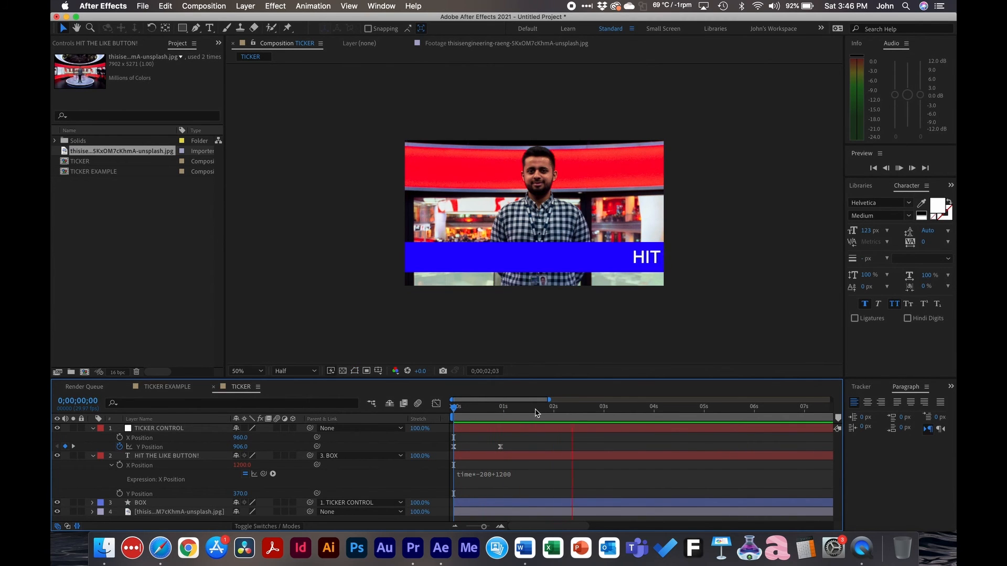
# Set the text's X Position expression to time*-200+1150 and play the ticker from the start
pyautogui.moveTo(543, 412); pyautogui.dragTo(519, 414)
pyautogui.click(503, 477)
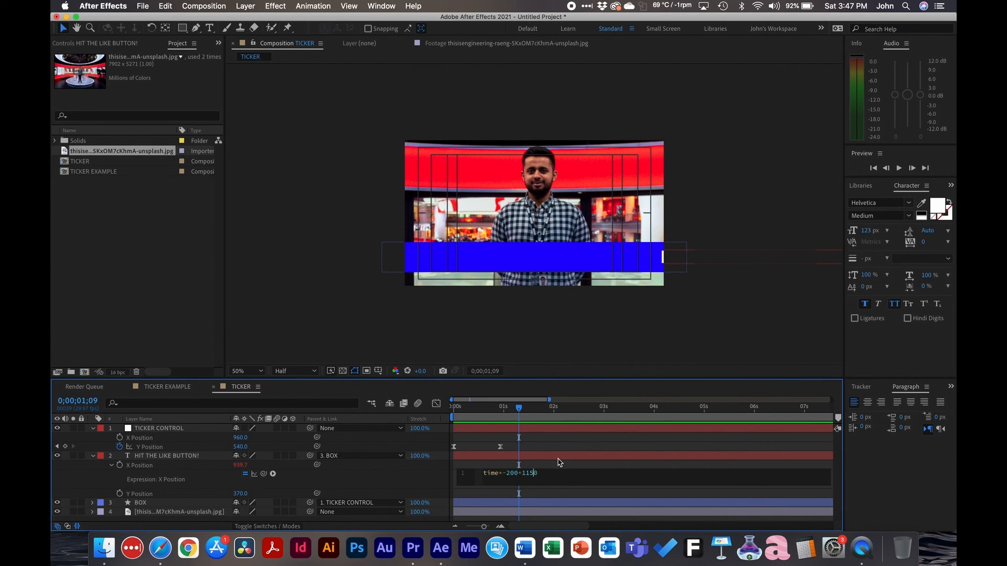
pyautogui.click(559, 463)
pyautogui.moveTo(511, 414); pyautogui.dragTo(466, 414)
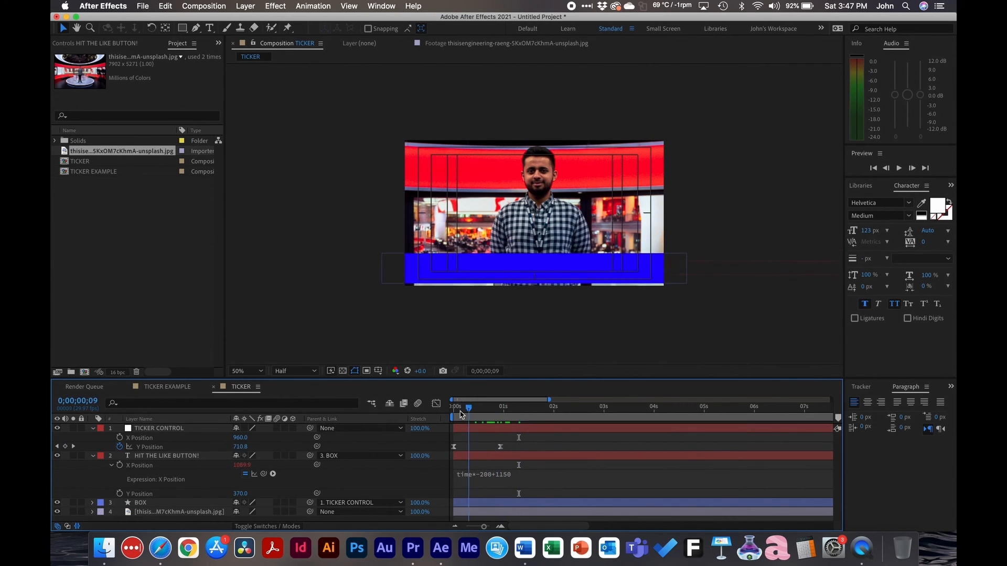
pyautogui.press('space')
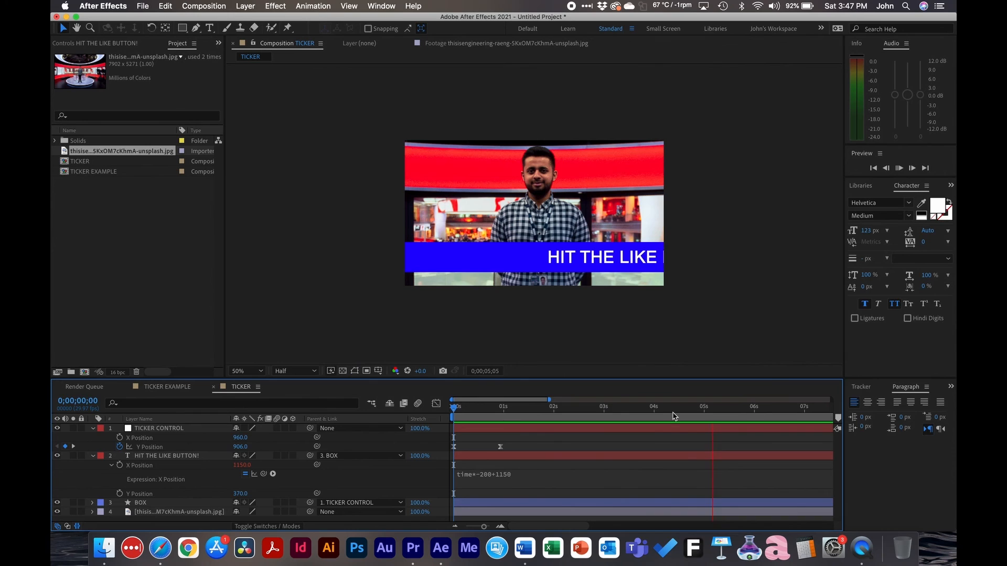
pyautogui.press('space')
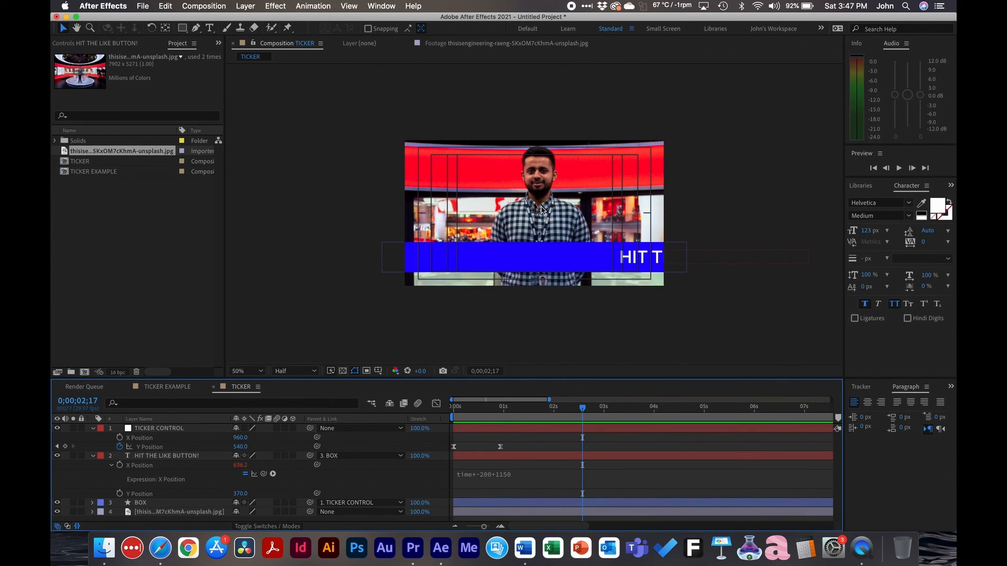
# Find where the text has left the frame and copy TICKER CONTROL's 540 Y Position keyframe to 0;00;17;18
pyautogui.moveTo(586, 411); pyautogui.dragTo(676, 405)
pyautogui.press('-')
pyautogui.press('-')
pyautogui.press('-')
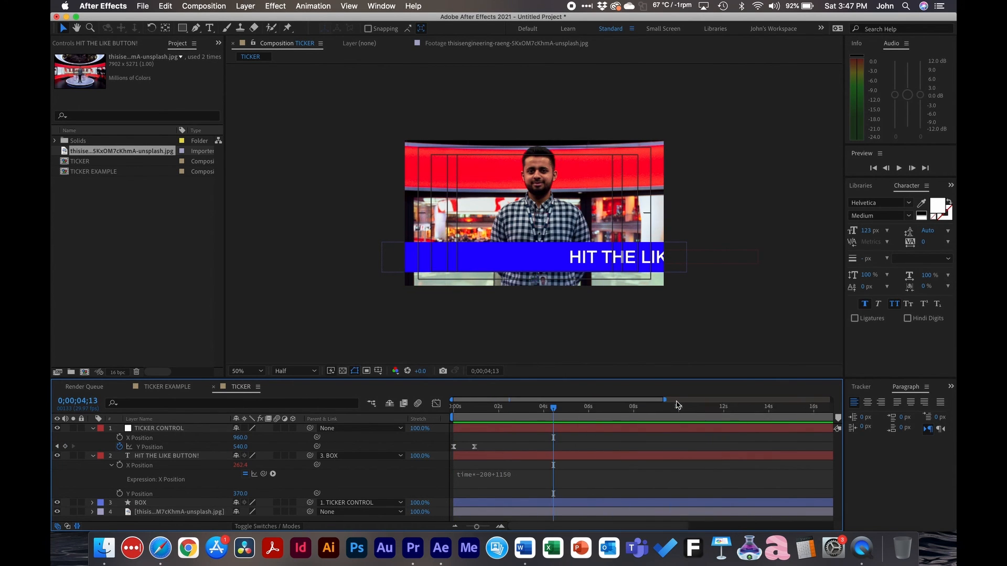
pyautogui.moveTo(511, 411); pyautogui.dragTo(674, 400)
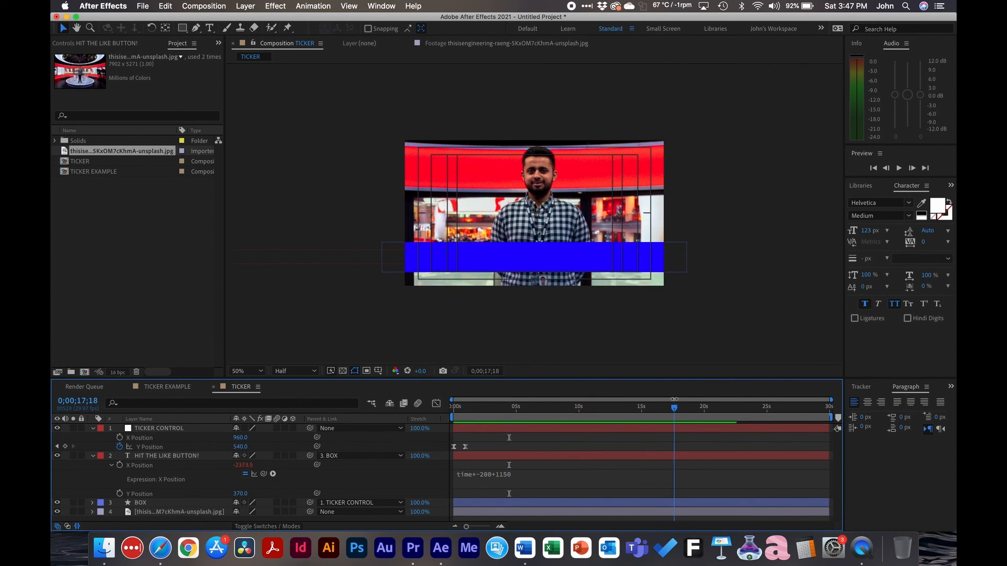
pyautogui.click(655, 426)
pyautogui.click(465, 447)
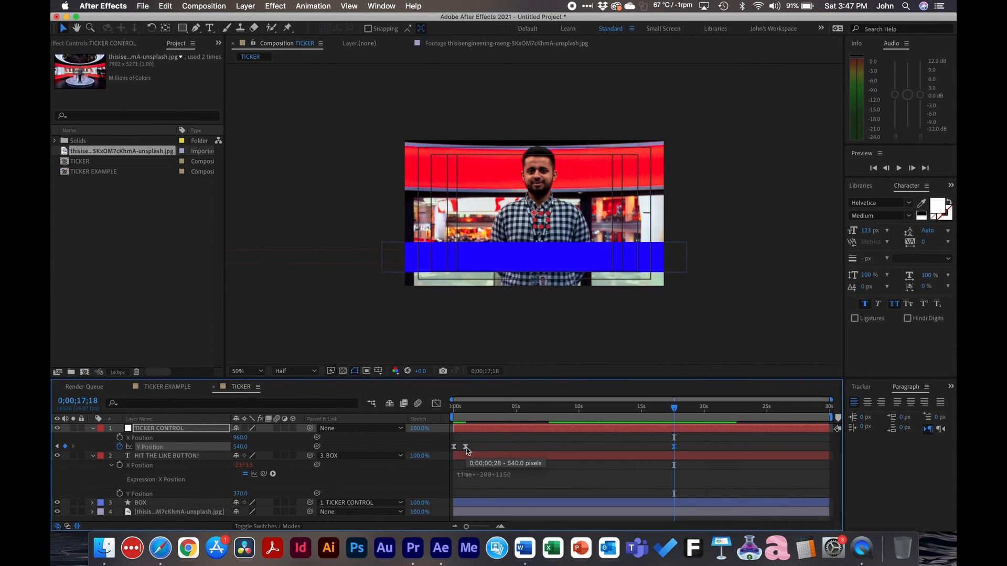
# Copy TICKER CONTROL's opening 906 Y Position keyframe to 0;00;18;18 and preview the blue bar's exit
pyautogui.click(688, 414)
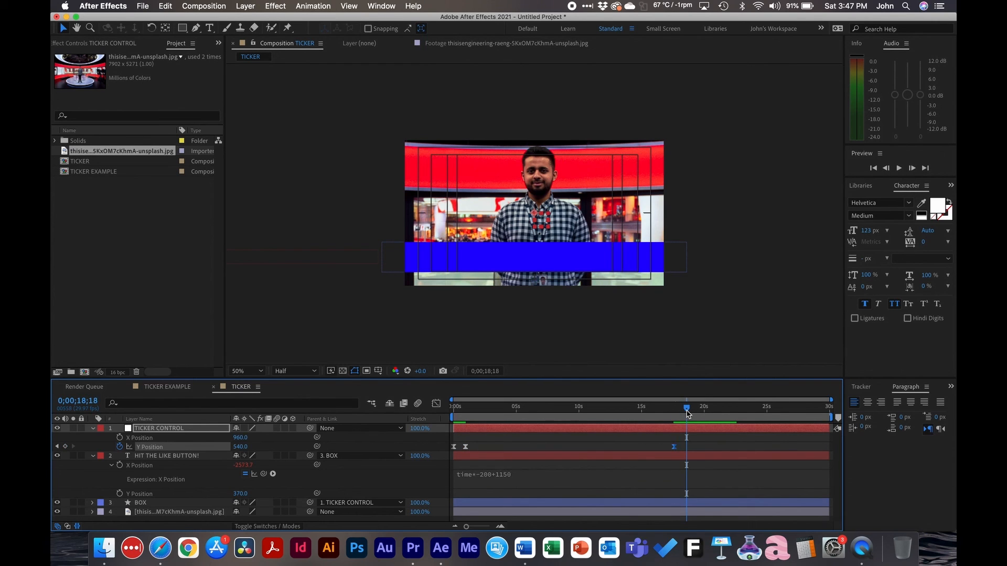
pyautogui.press('super+c')
pyautogui.press('super+v')
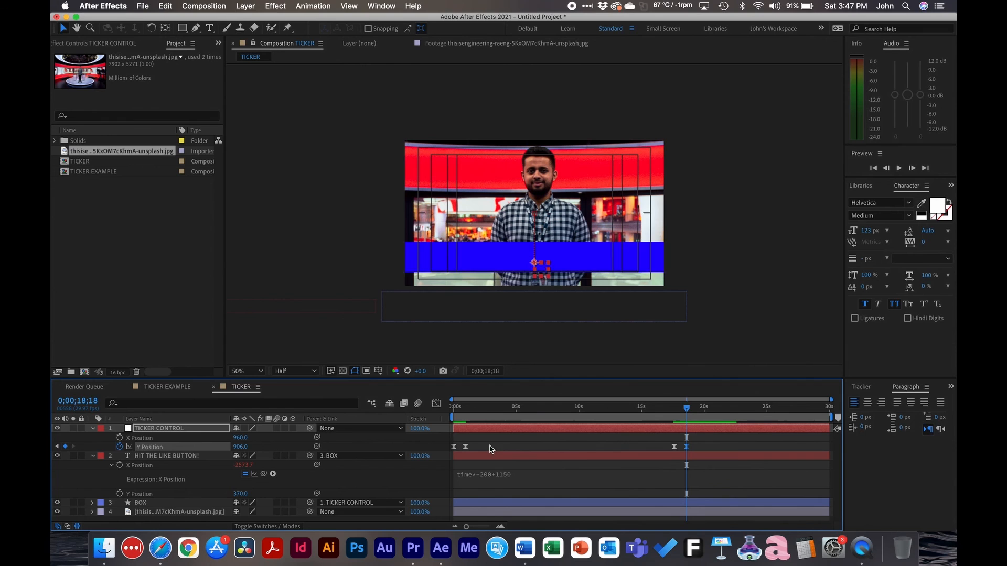
pyautogui.click(669, 413)
pyautogui.press('space')
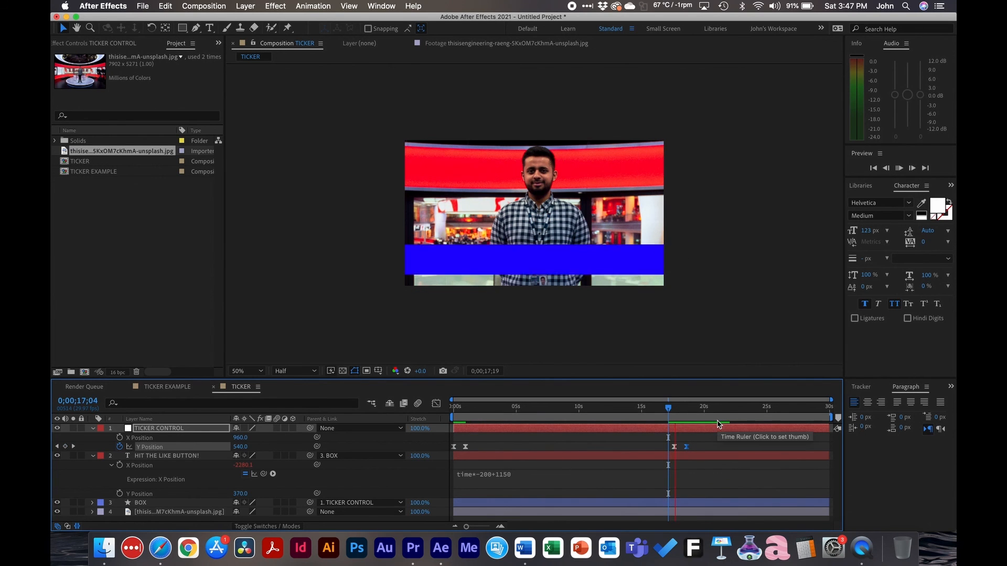
pyautogui.press('space')
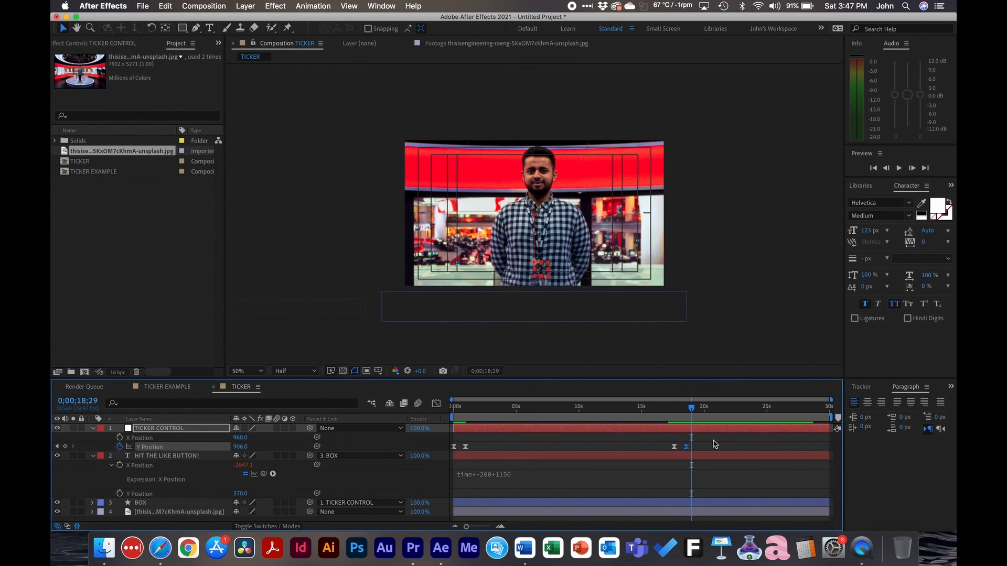
# Extend the ticker text so it reads HIT THE LIKE BUTTON! MAKE IT LONGER
pyautogui.moveTo(683, 416); pyautogui.dragTo(580, 418)
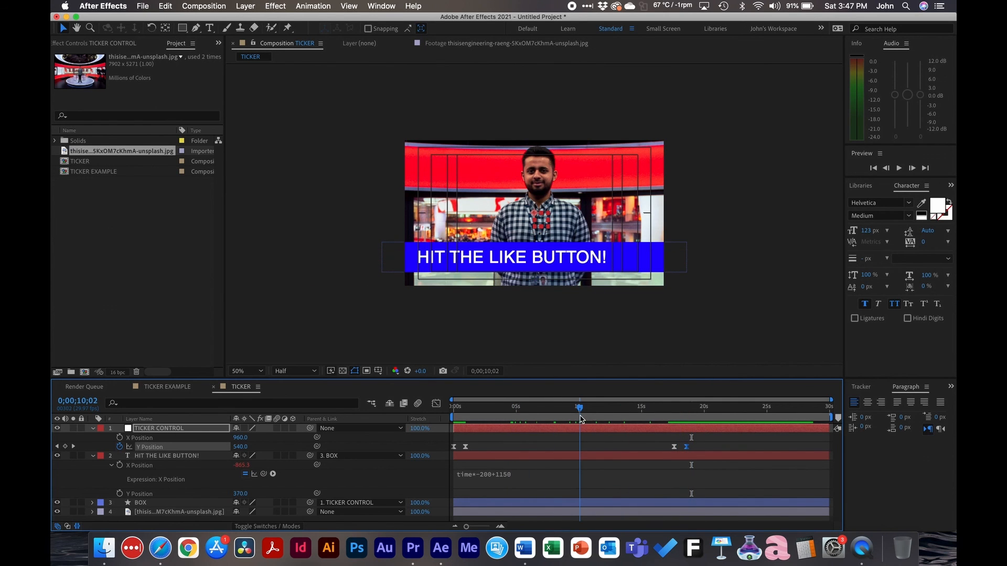
pyautogui.doubleClick(579, 262)
pyautogui.click(597, 256)
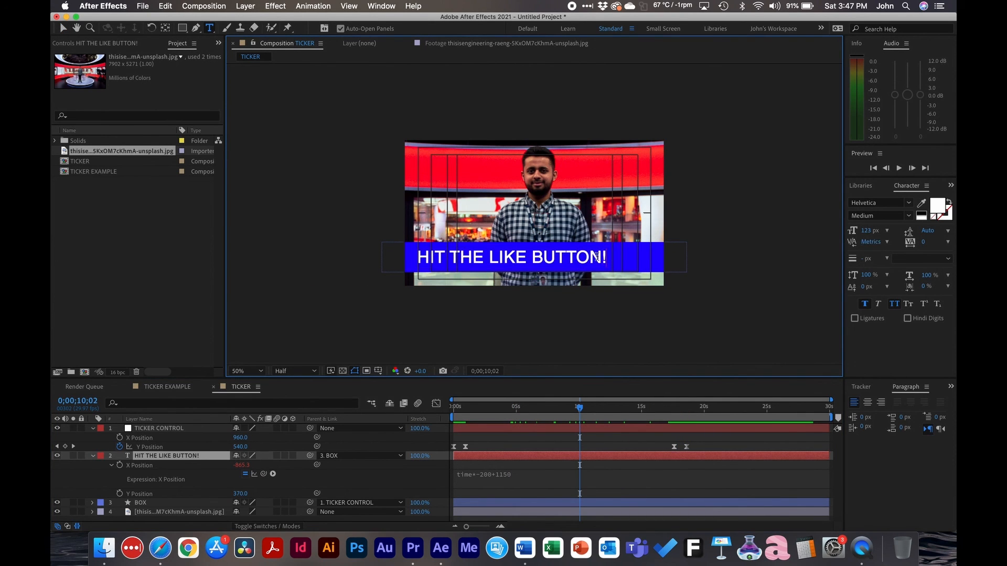
pyautogui.write('MAKE IT LONGER')
# Move TICKER CONTROL's two exit keyframes so the bar starts dropping at about 23 seconds, and scrub back through the longer ticker
pyautogui.moveTo(603, 407); pyautogui.dragTo(740, 449)
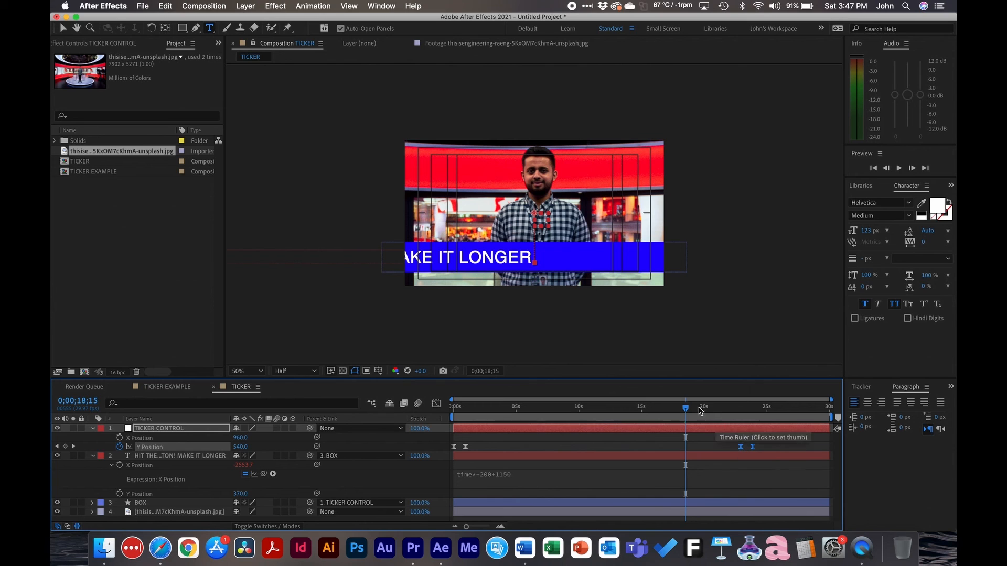
pyautogui.click(706, 408)
pyautogui.moveTo(709, 408); pyautogui.dragTo(745, 449)
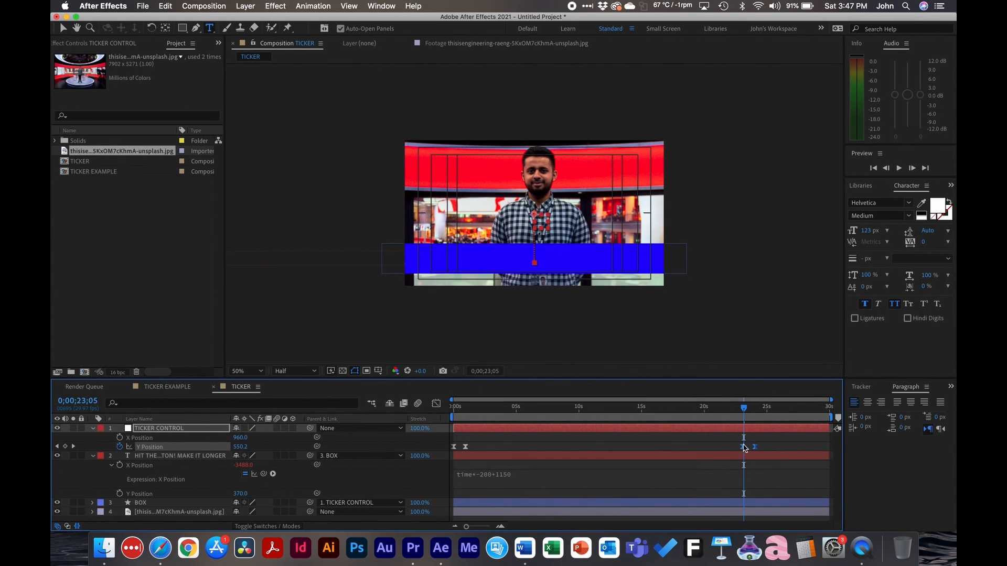
pyautogui.moveTo(741, 410); pyautogui.dragTo(667, 409)
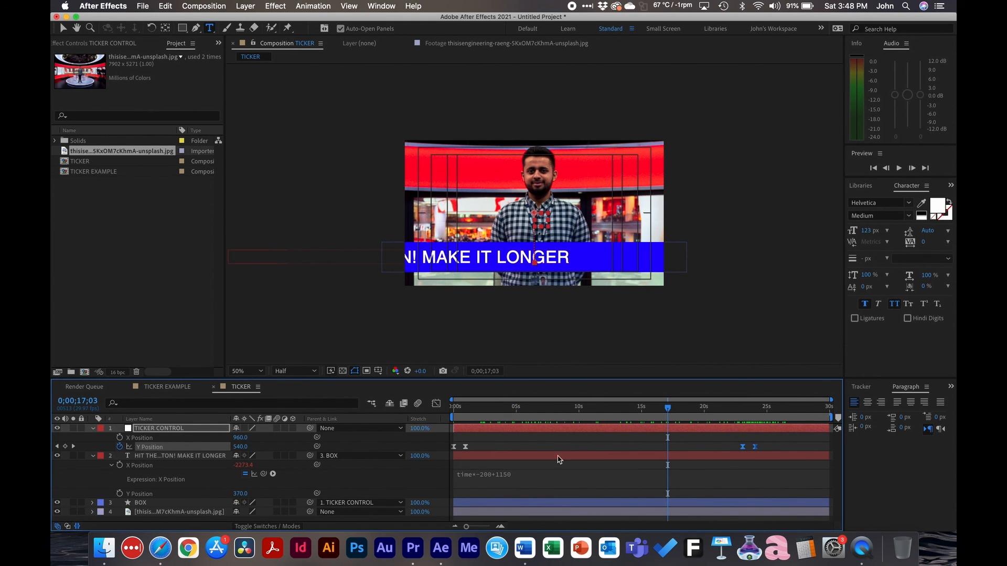
pyautogui.click(581, 439)
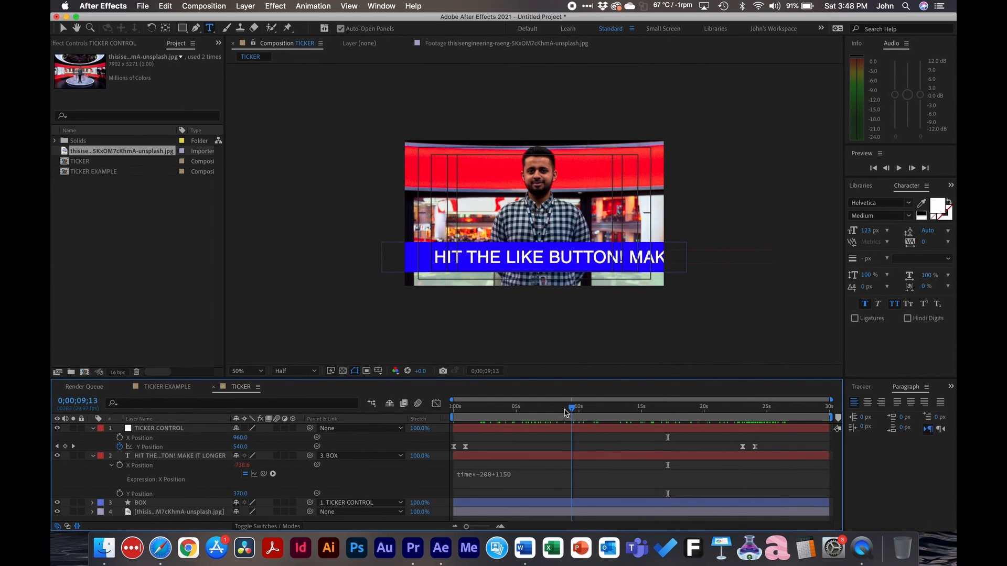